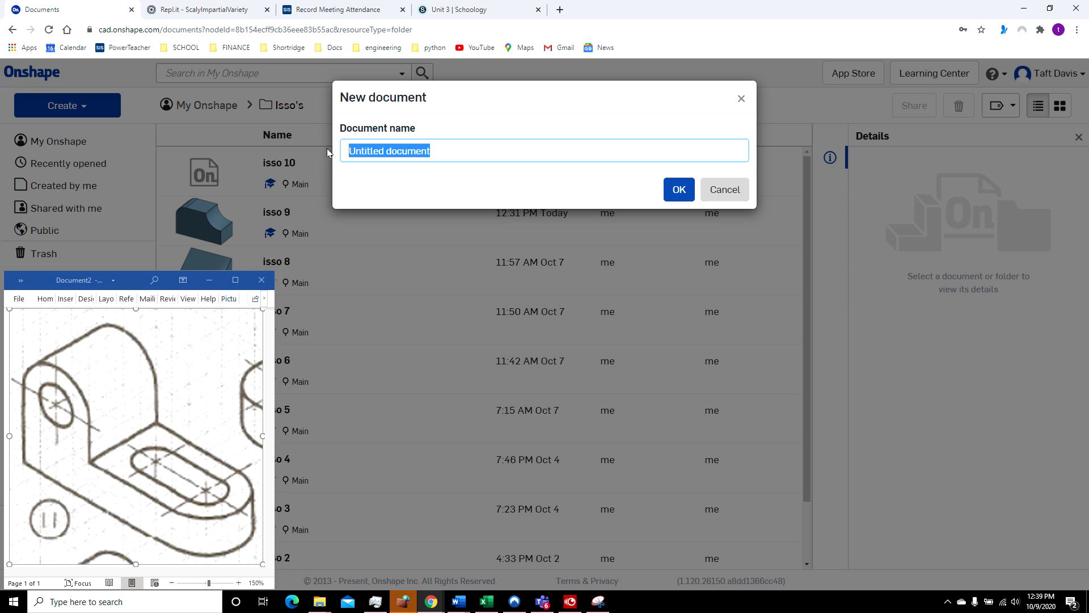
- Name the new document "isso 11" and create it
type("isso 11")
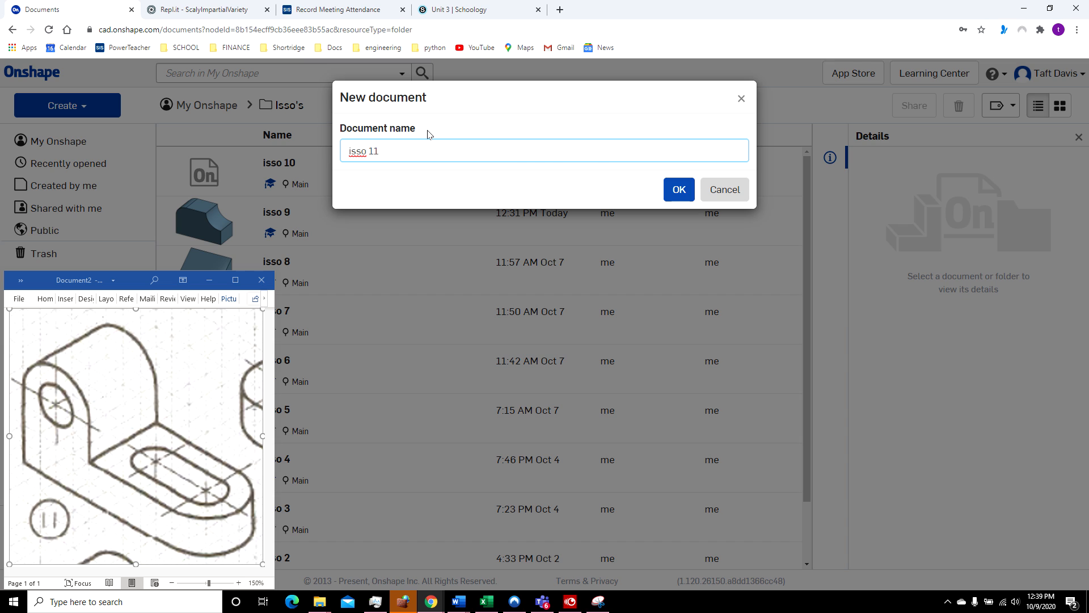
key("Return")
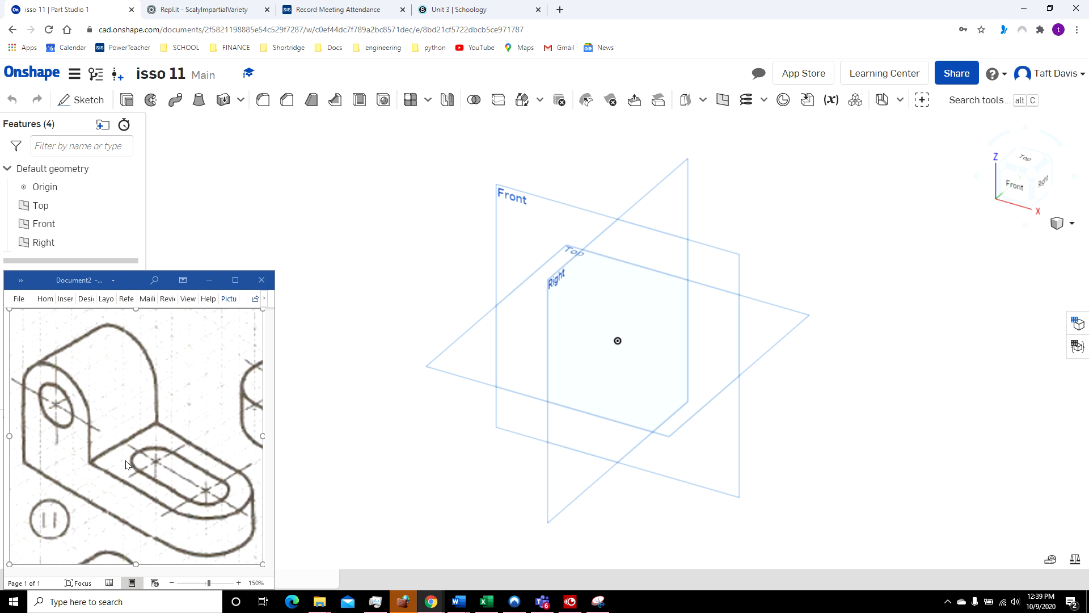
- Start a sketch on the Front plane and hide the origin and the Top, Front and Right planes
left_click(512, 233)
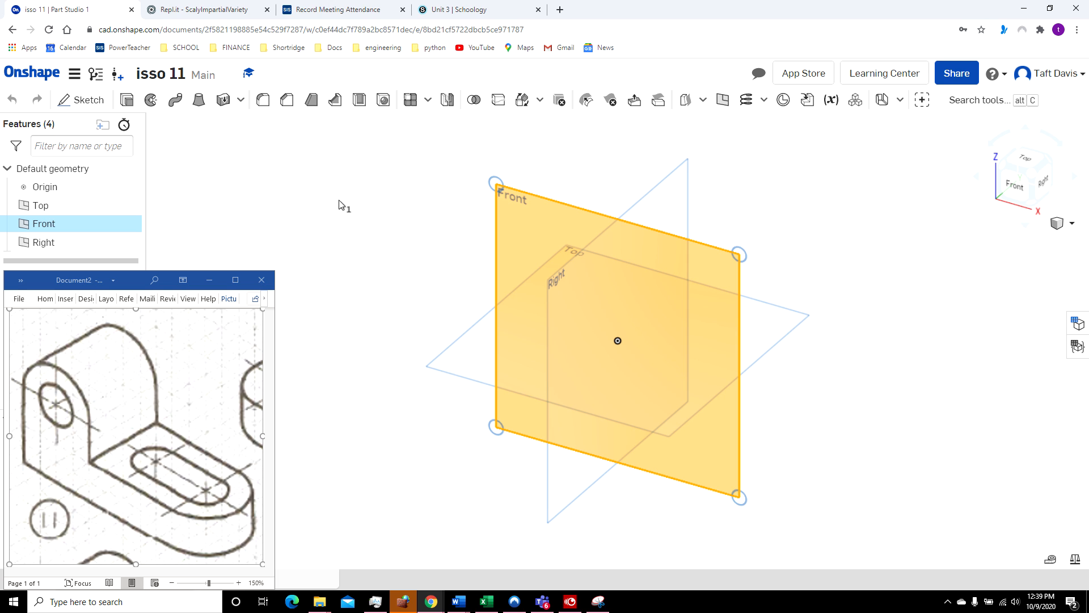
left_click(90, 101)
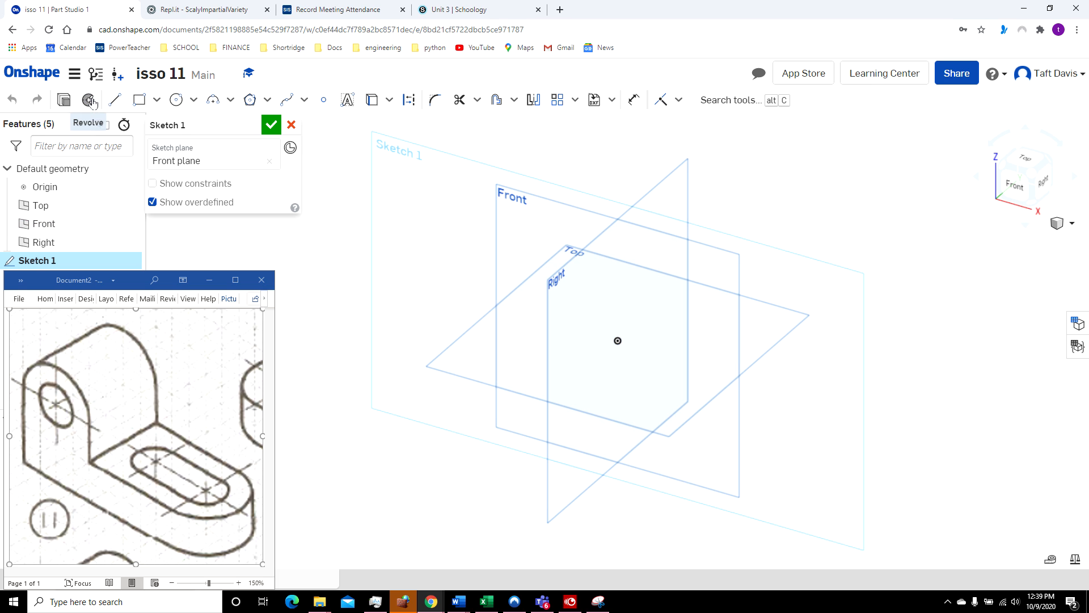
left_click(129, 187)
left_click(128, 205)
left_click(129, 224)
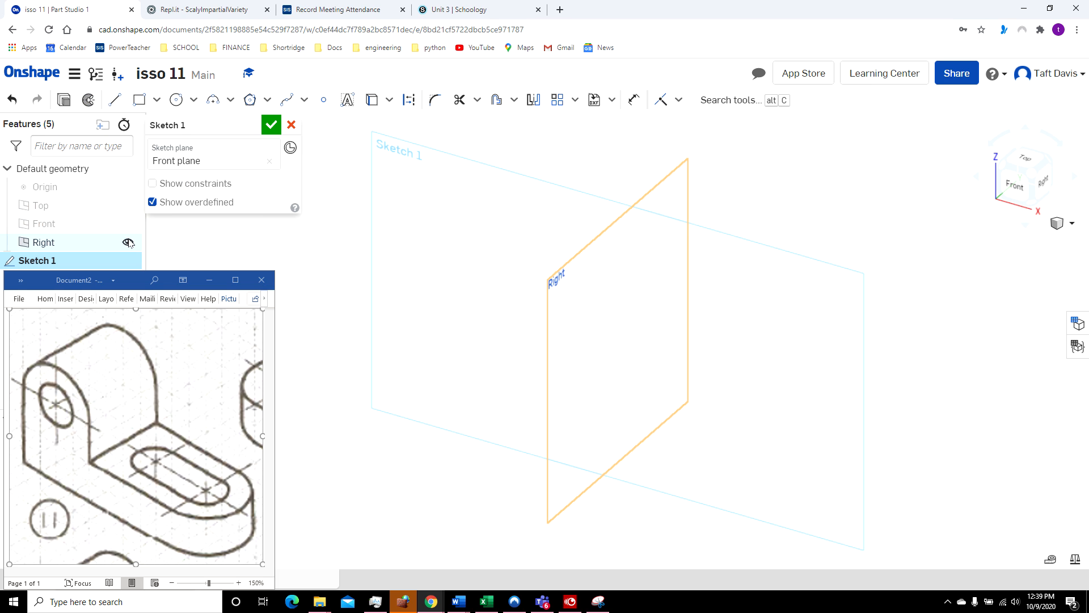
left_click(128, 243)
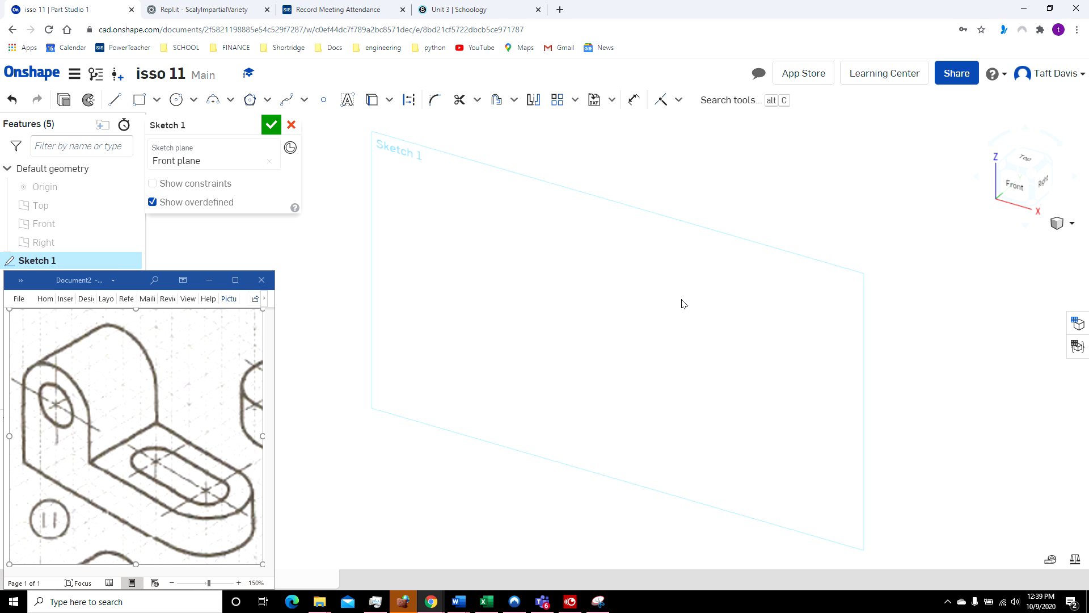
left_click(1020, 188)
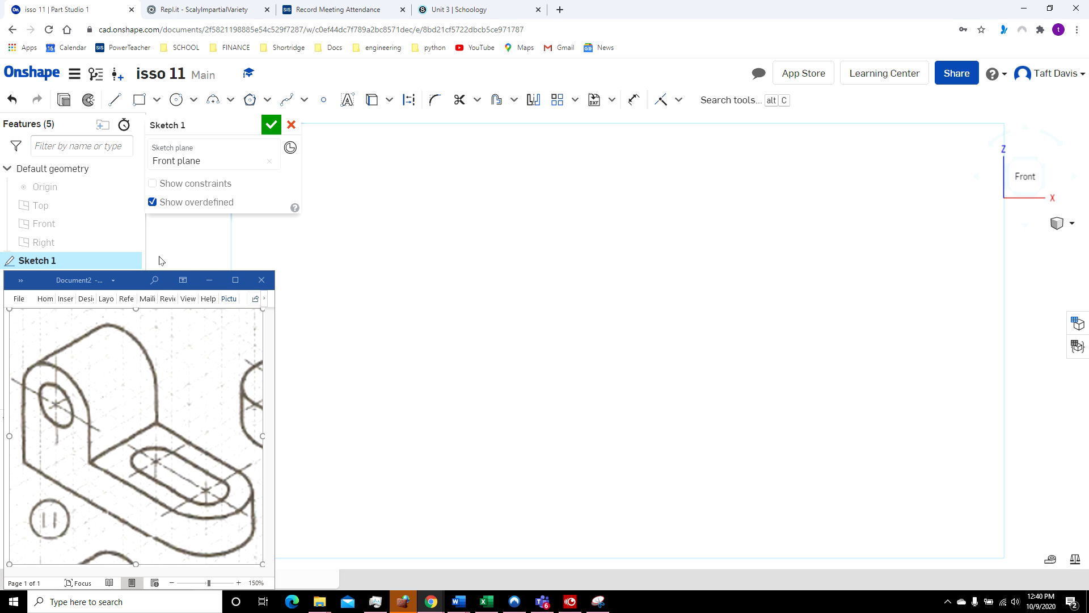
- Draw the profile's 2 in vertical right edge and, from its lower end, an 11 in horizontal bottom edge running left
left_click(116, 100)
left_click(940, 392)
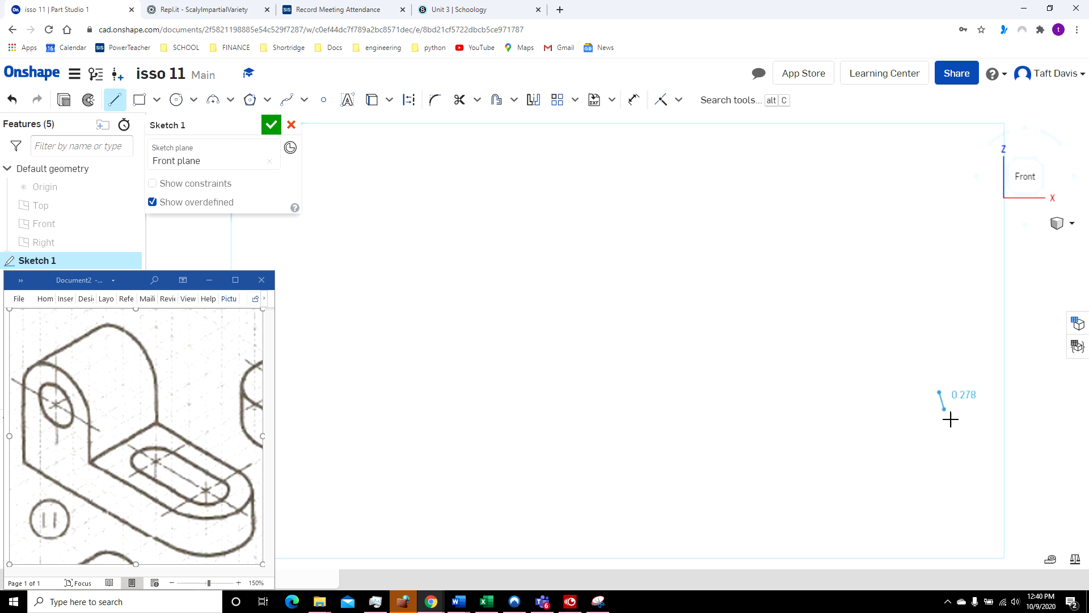
left_click(947, 467)
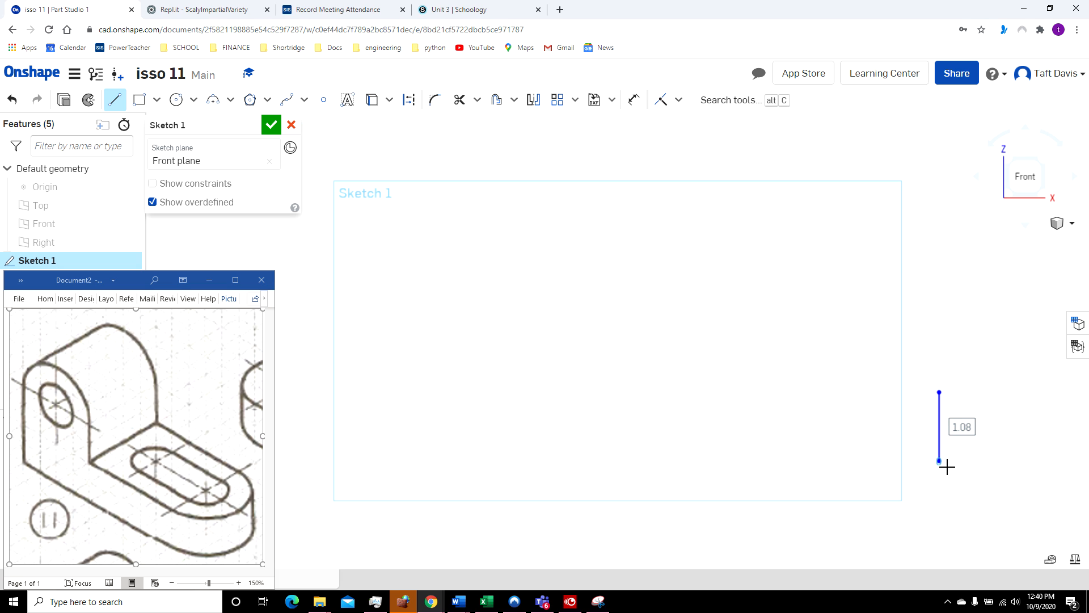
type("2")
key("Return")
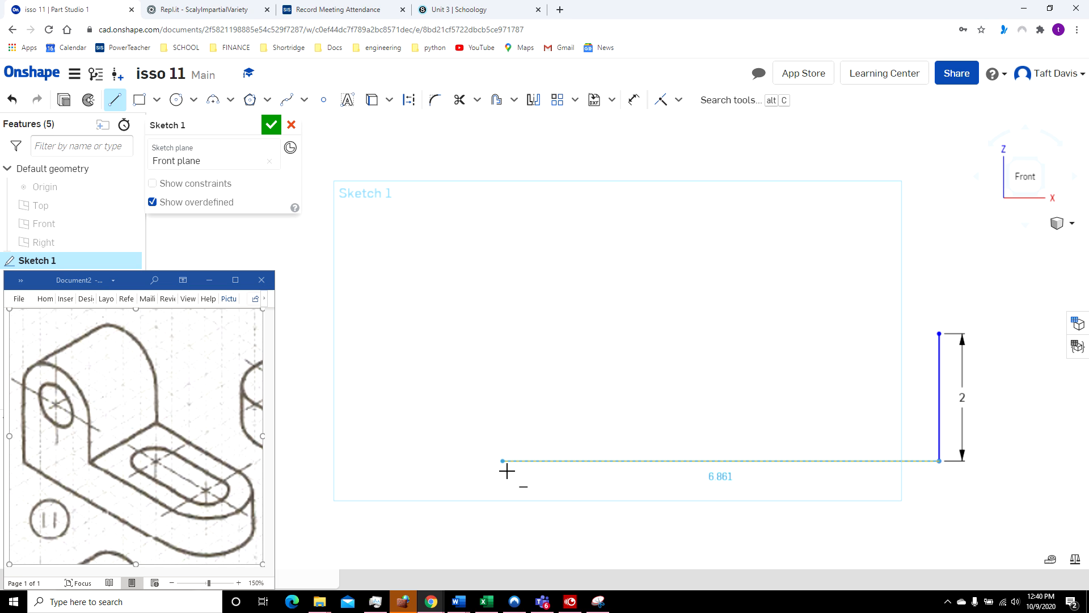
left_click(481, 461)
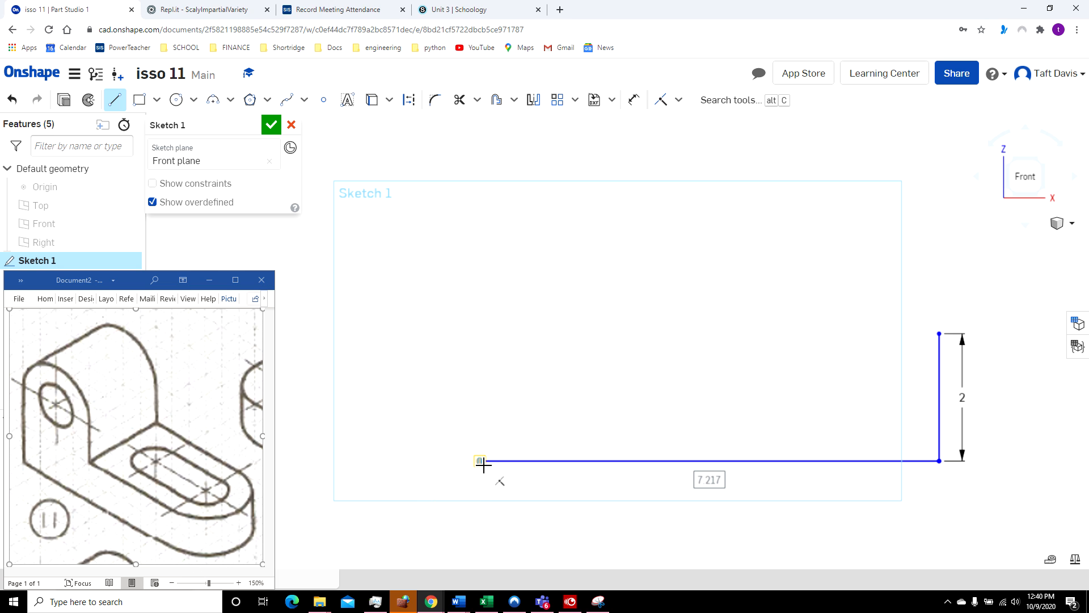
type("11")
key("Return")
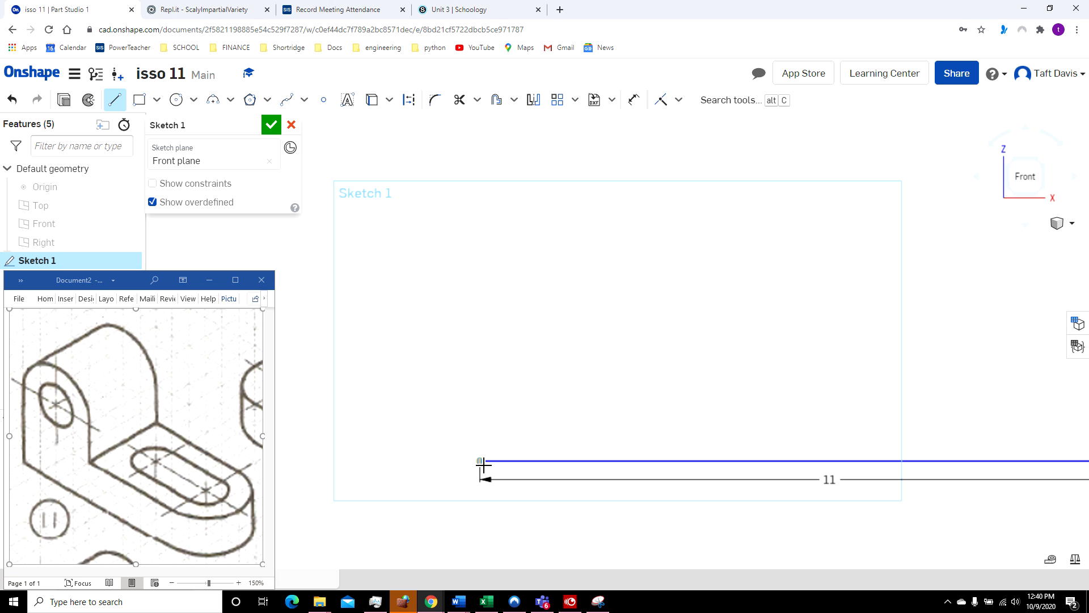
- Continue the profile with a 6 in vertical left edge and a 4 in horizontal top edge running right
left_click(480, 461)
scroll(480, 401, "up", 2)
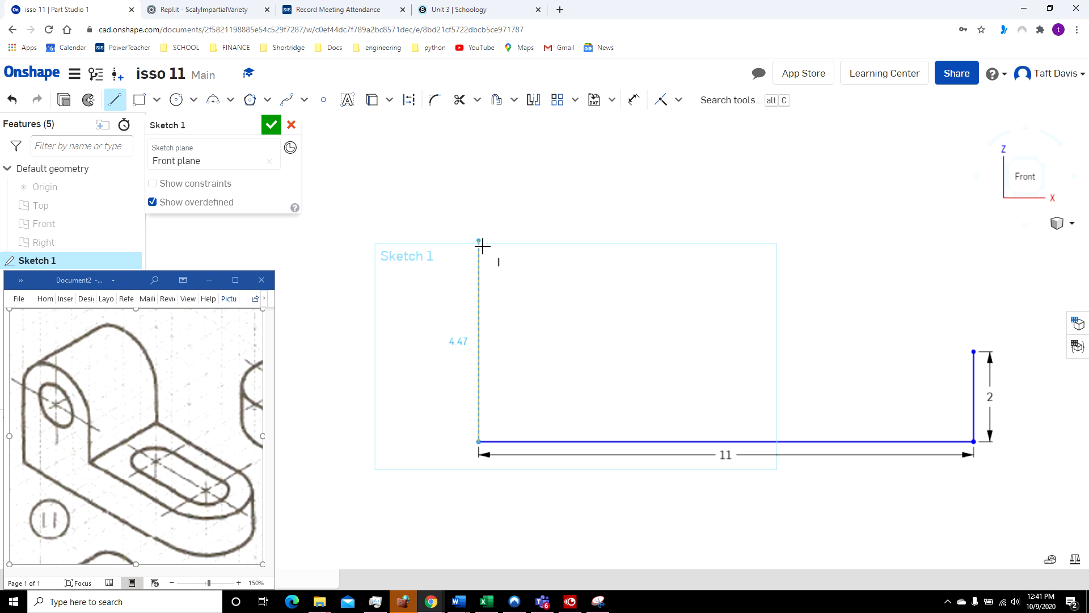
left_click(480, 241)
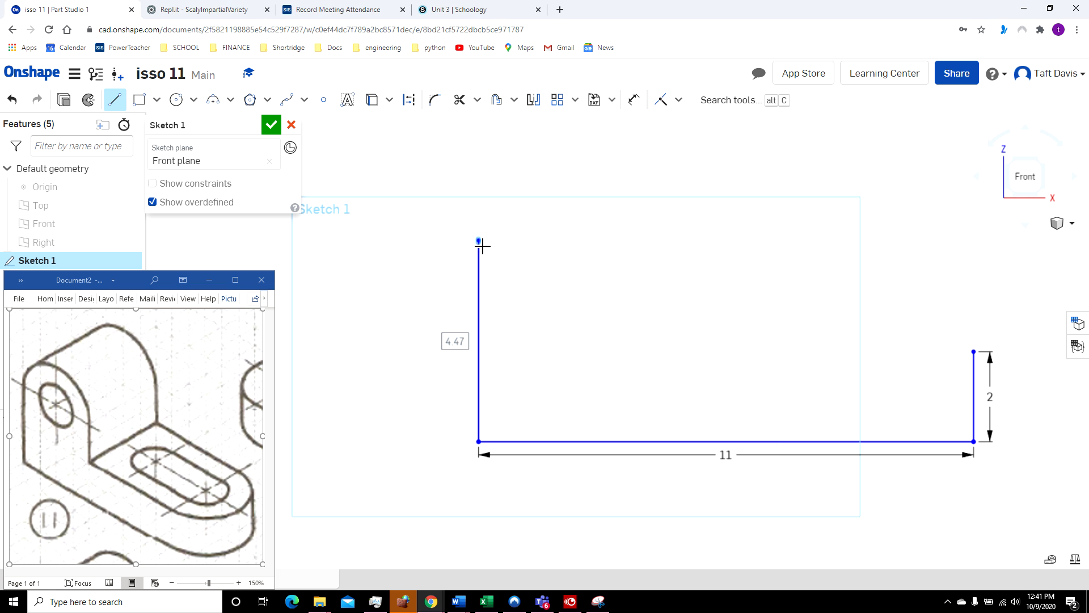
type("6")
key("Return")
left_click(479, 171)
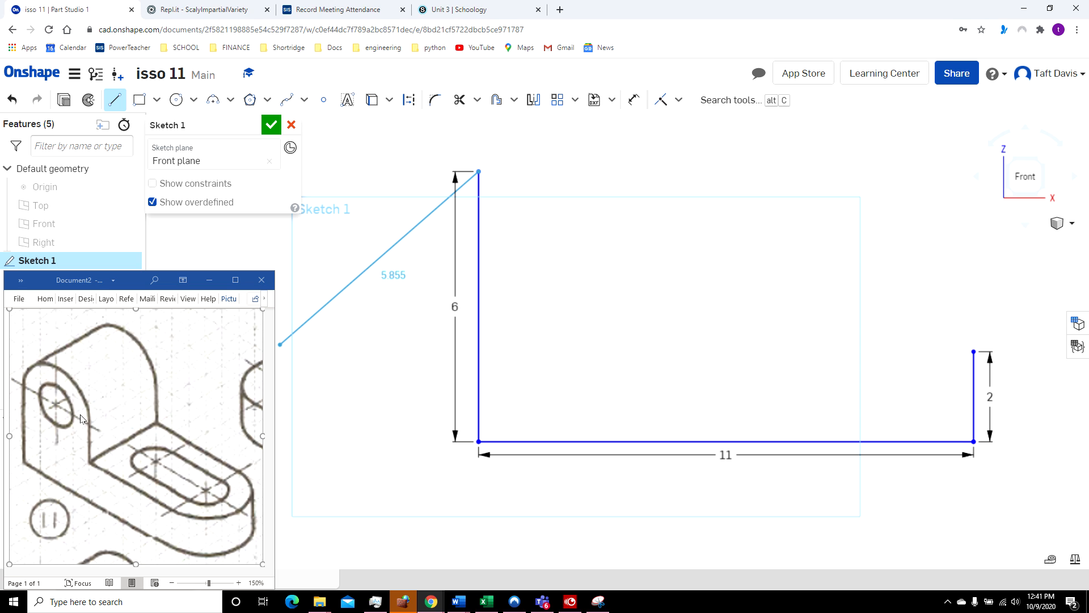
left_click(632, 182)
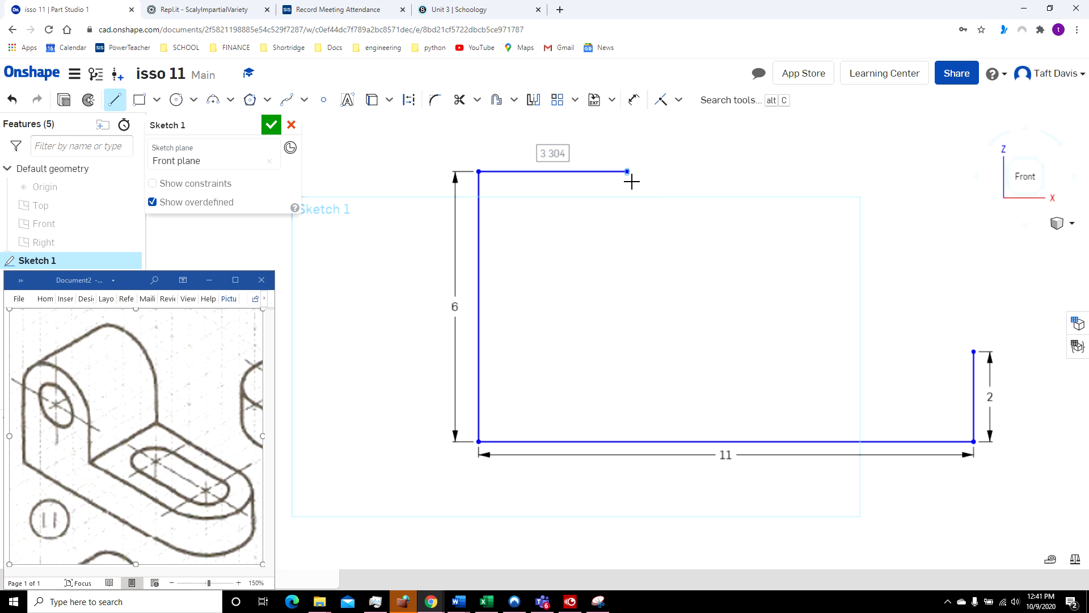
type("4")
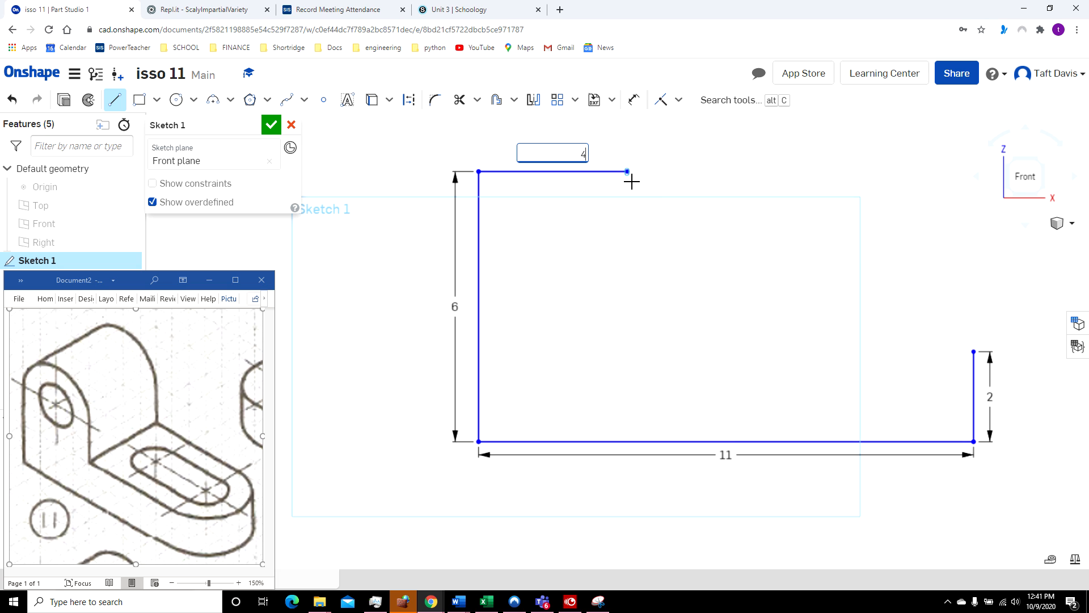
key("Return")
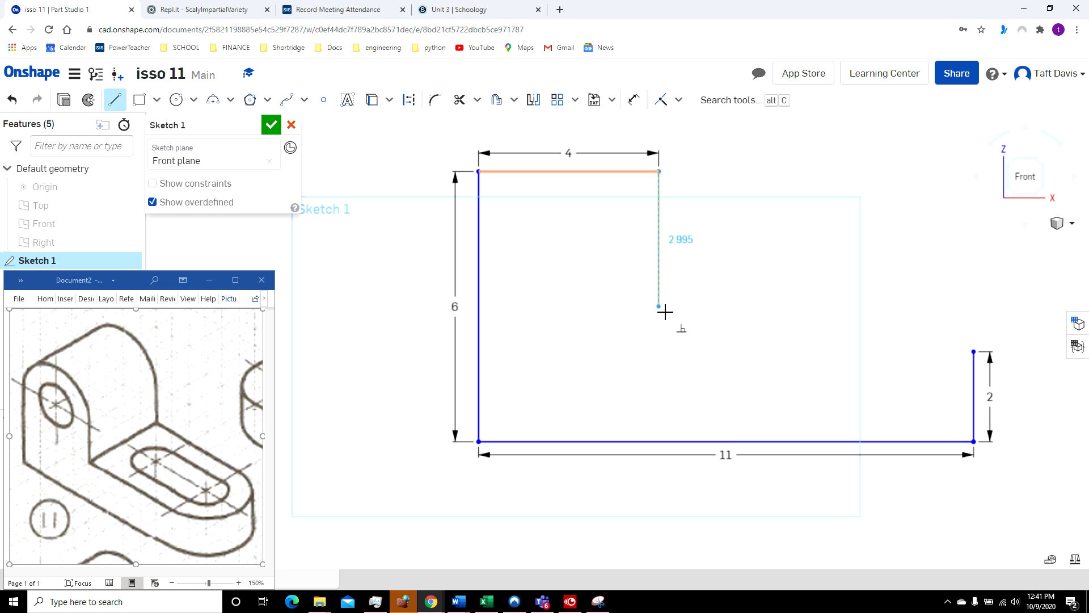
- Draw a 4 in line down from the top edge's end and close the L-profile at the right edge's upper end
left_click(660, 307)
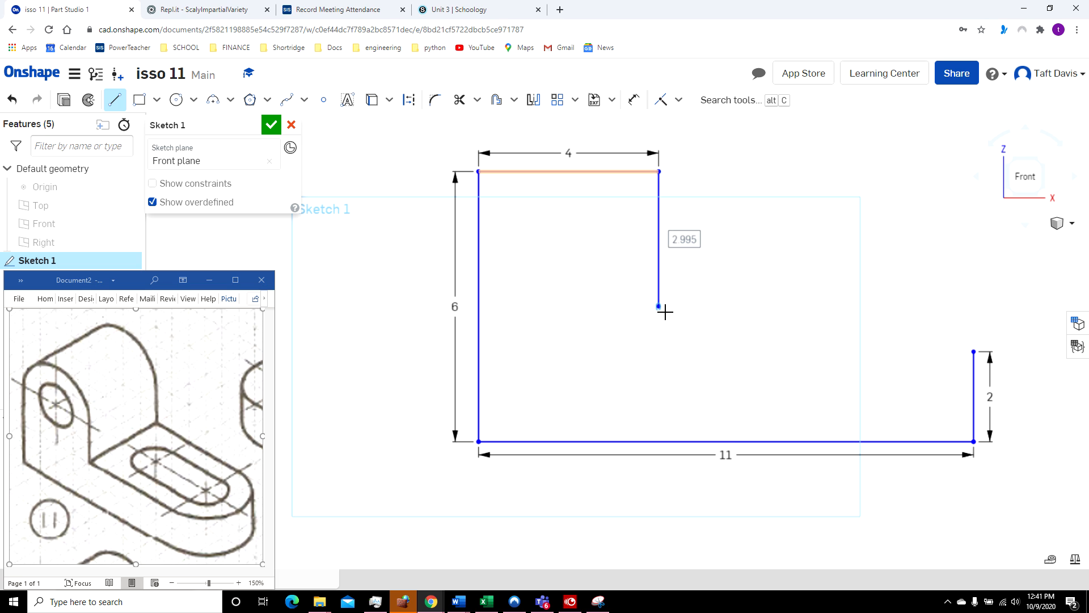
type("4")
key("Return")
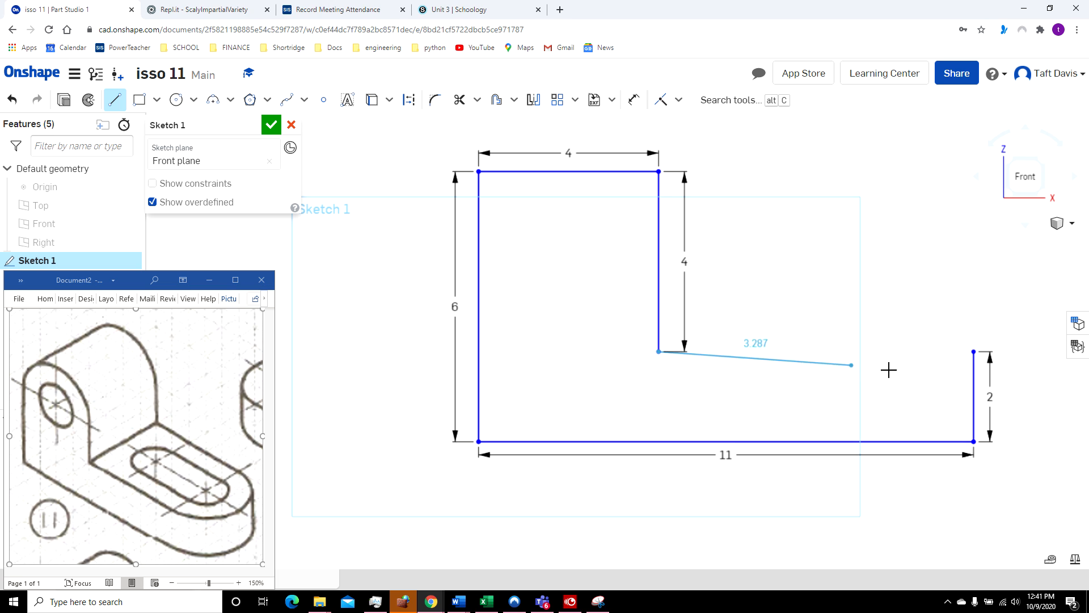
left_click(977, 361)
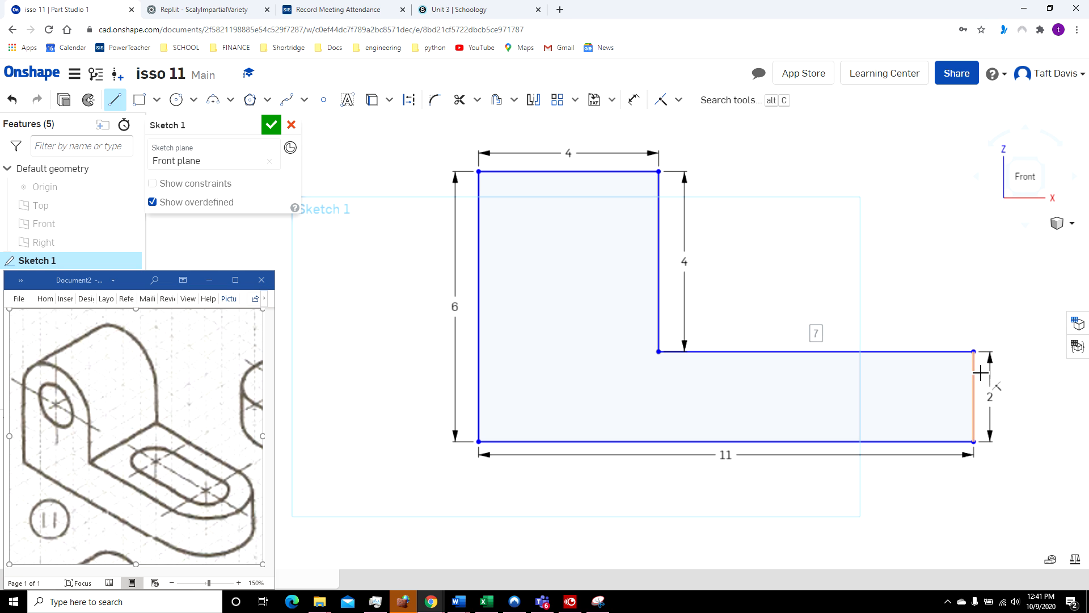
- Extrude the L-shaped profile as a new solid to a blind depth of 4 in
left_click(1071, 224)
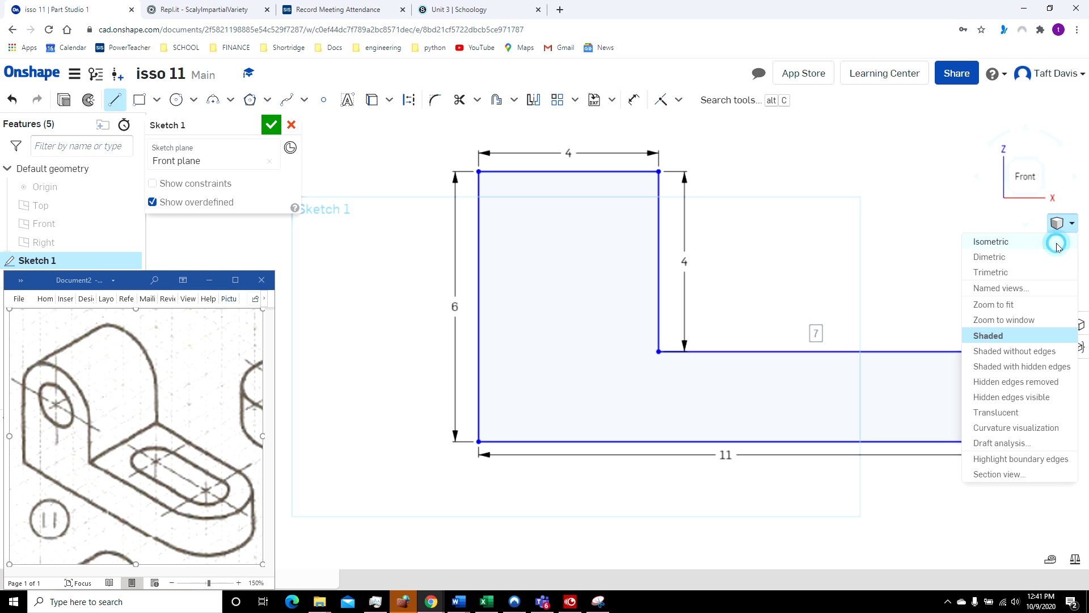
left_click(1058, 242)
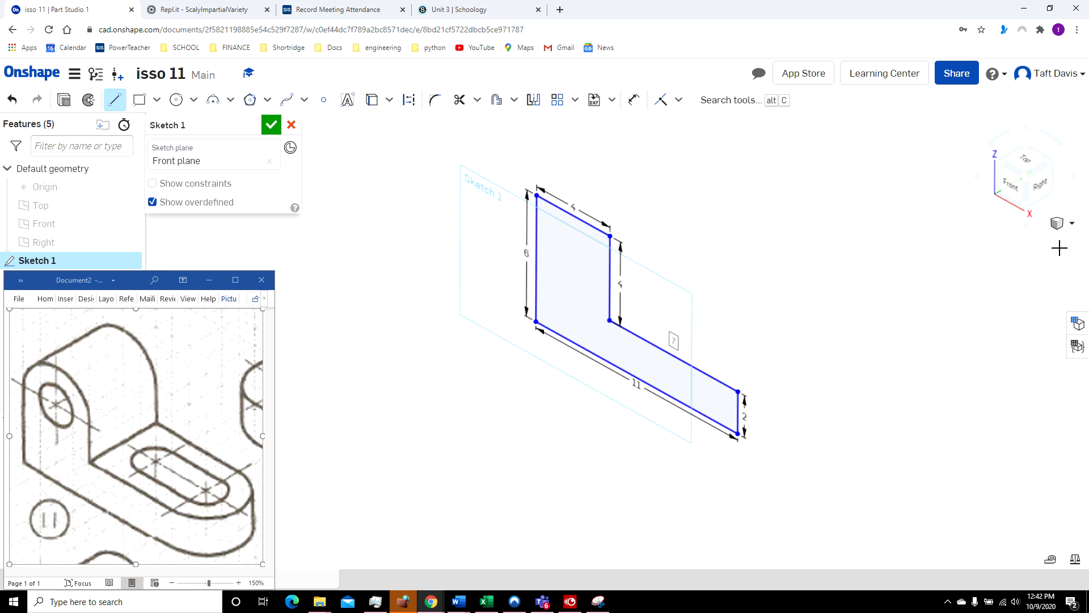
left_click(64, 100)
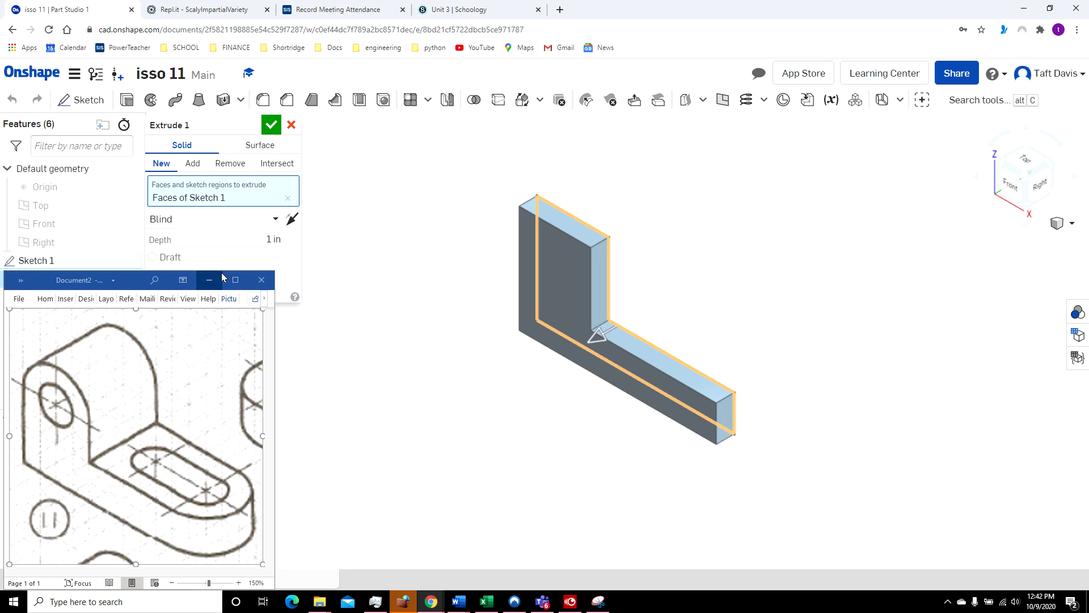
left_click(270, 243)
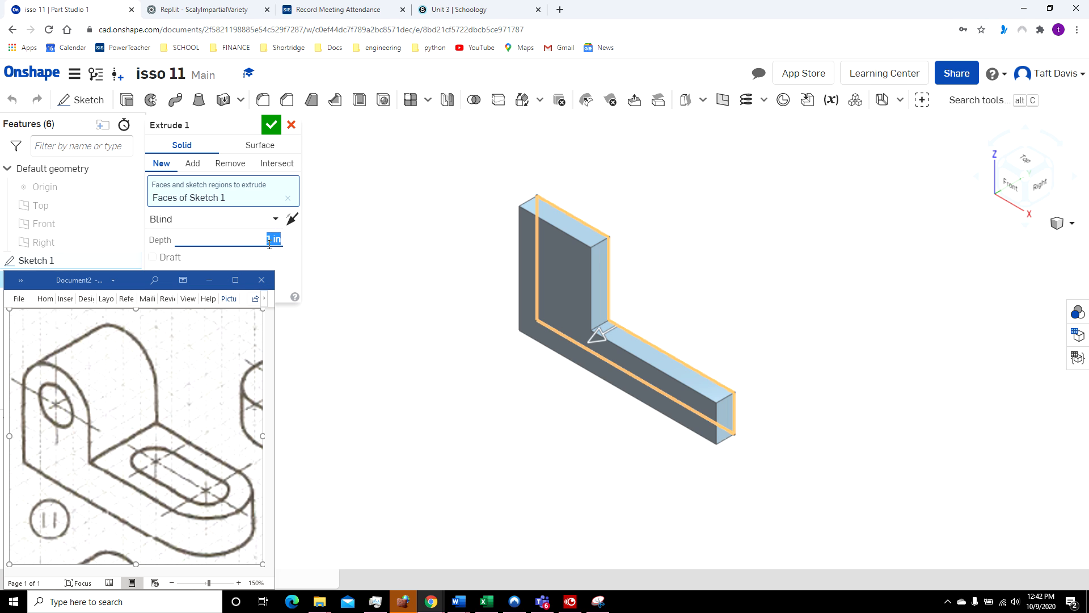
type("4")
key("Return")
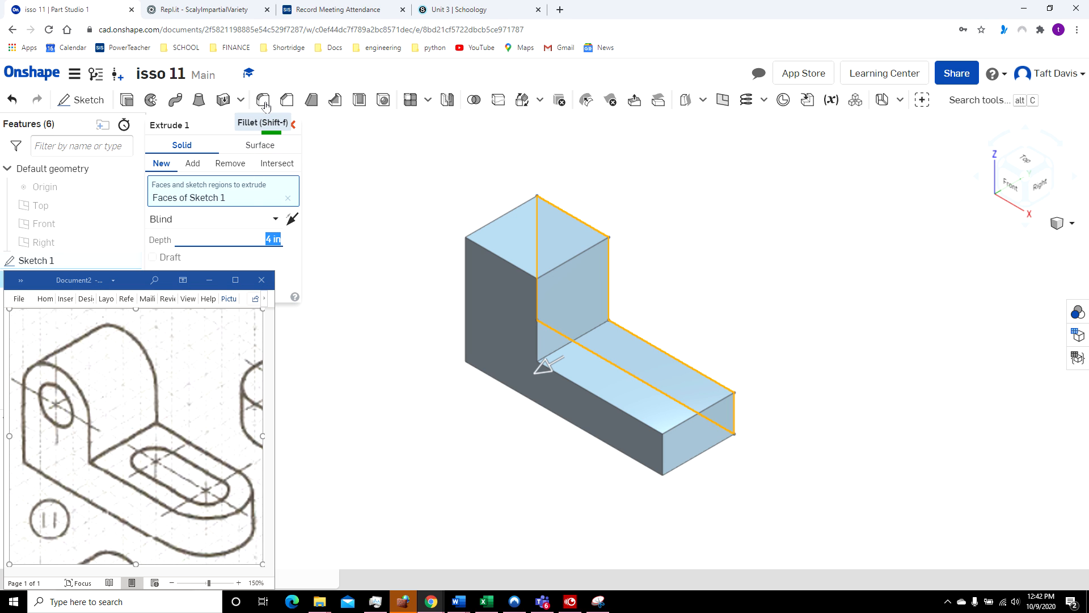
left_click(272, 126)
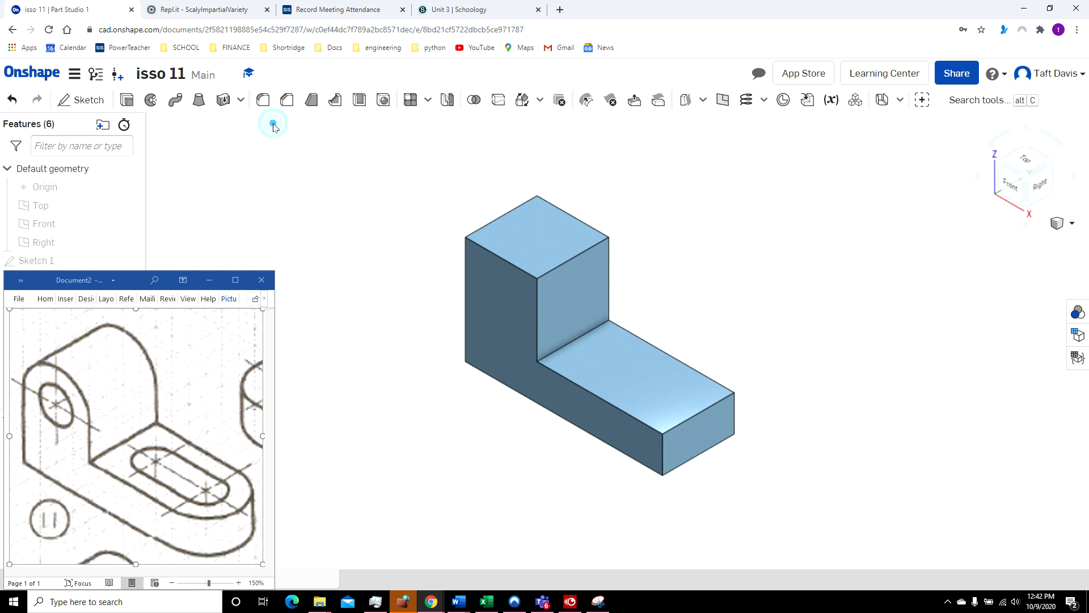
- Fillet the two vertical edges at the base's free end and the upright block's two upper edges with a 2 in radius
left_click(264, 102)
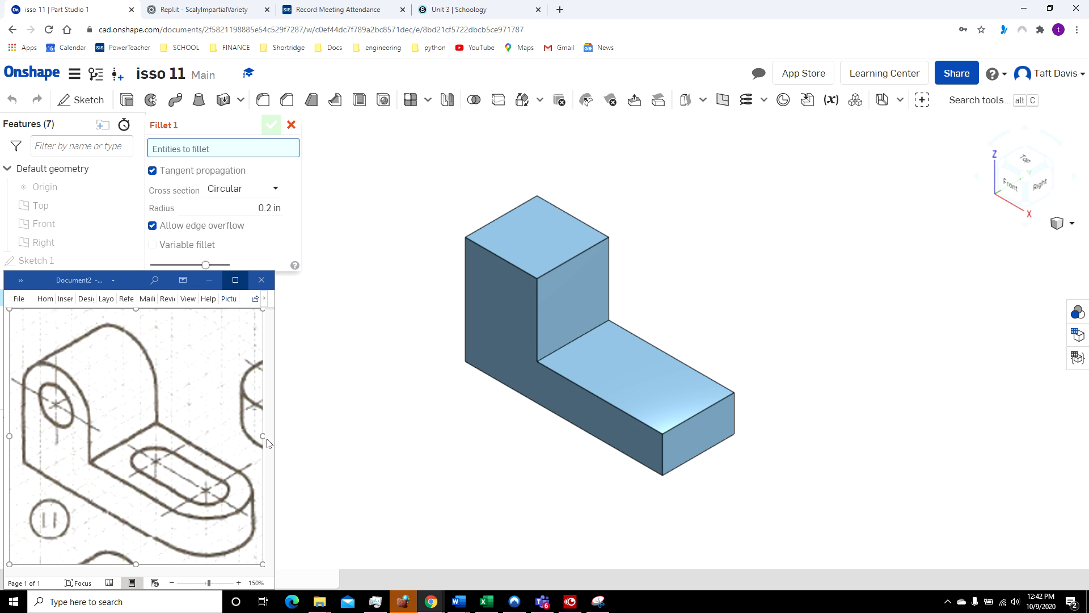
left_click(273, 207)
type("2")
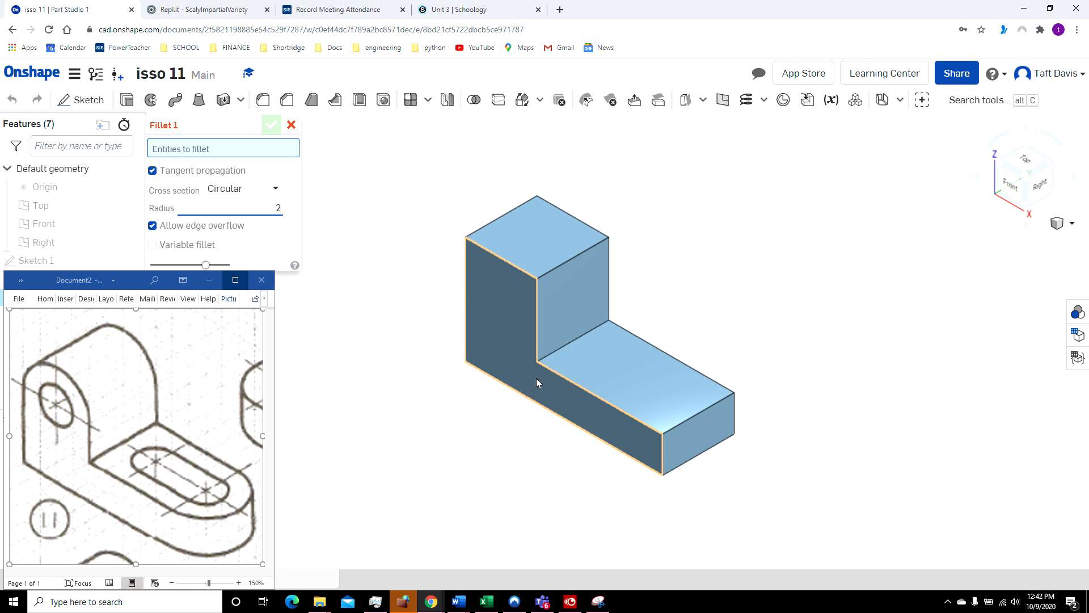
left_click(664, 446)
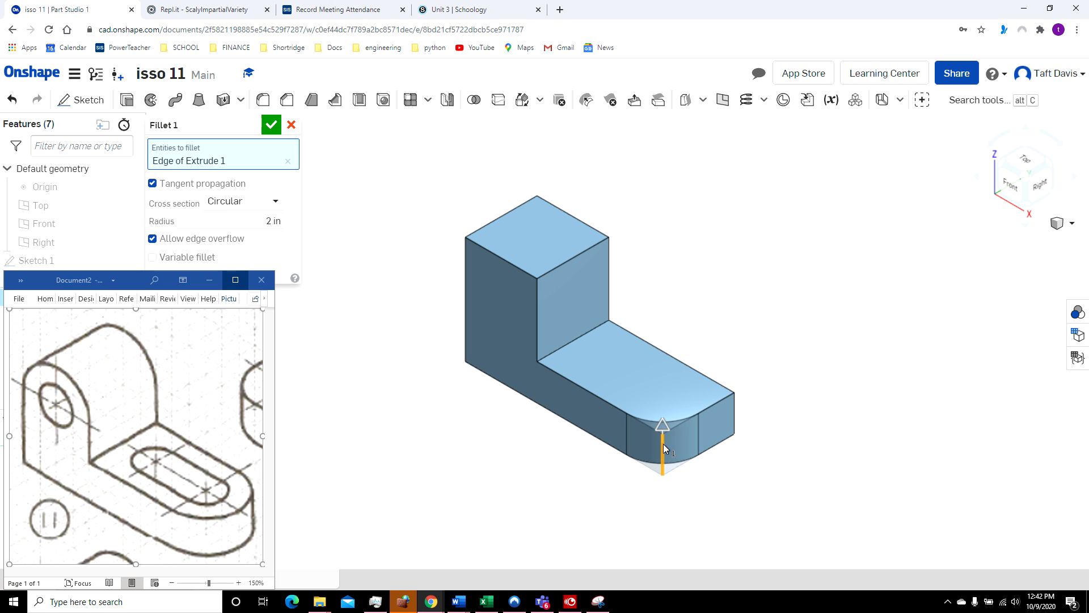
left_click(735, 414)
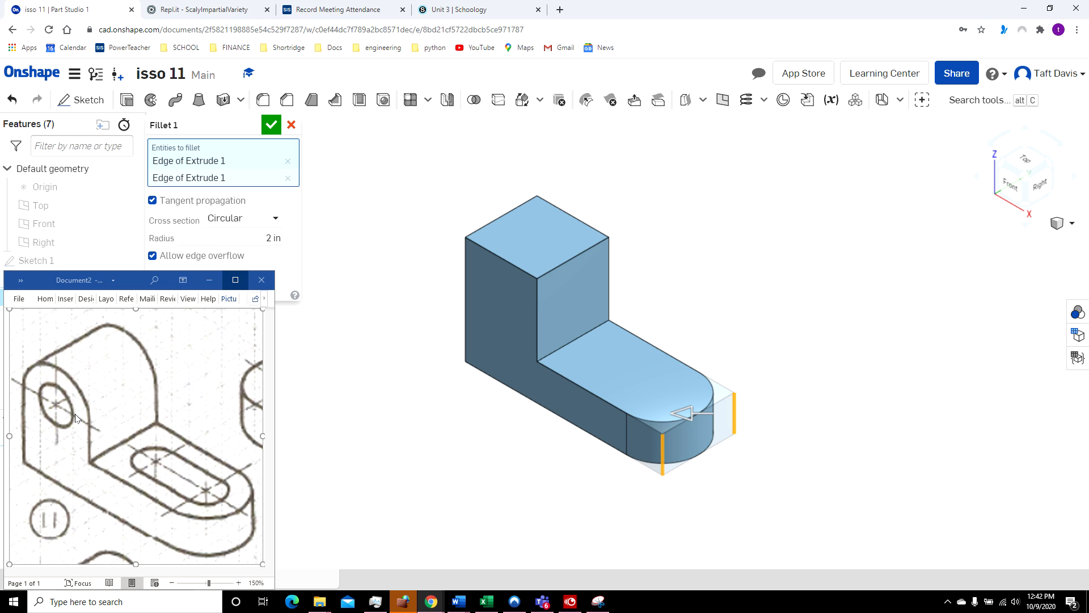
left_click(554, 271)
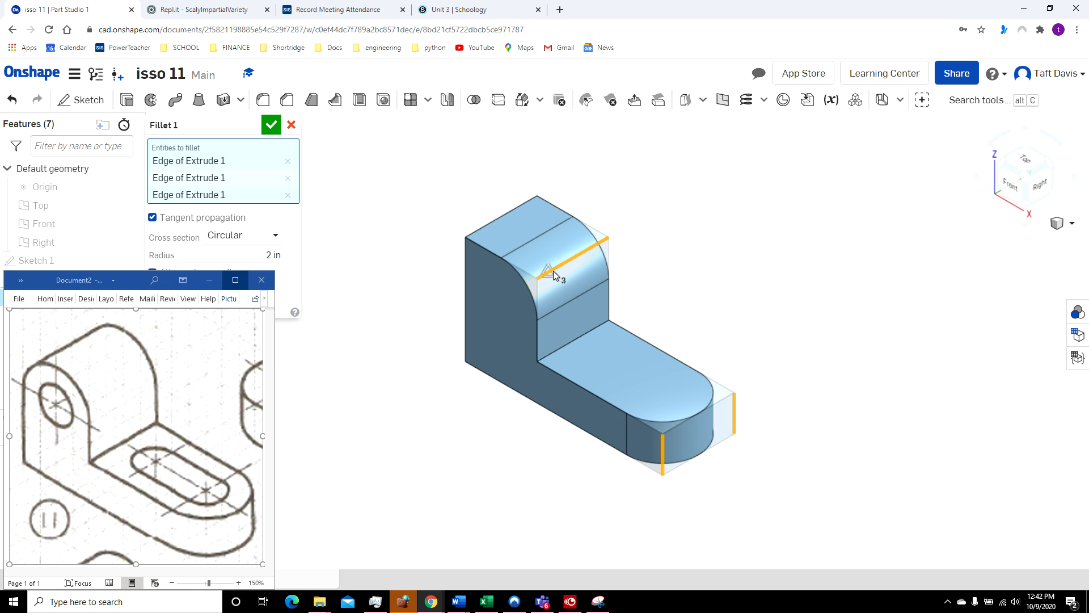
left_click(508, 216)
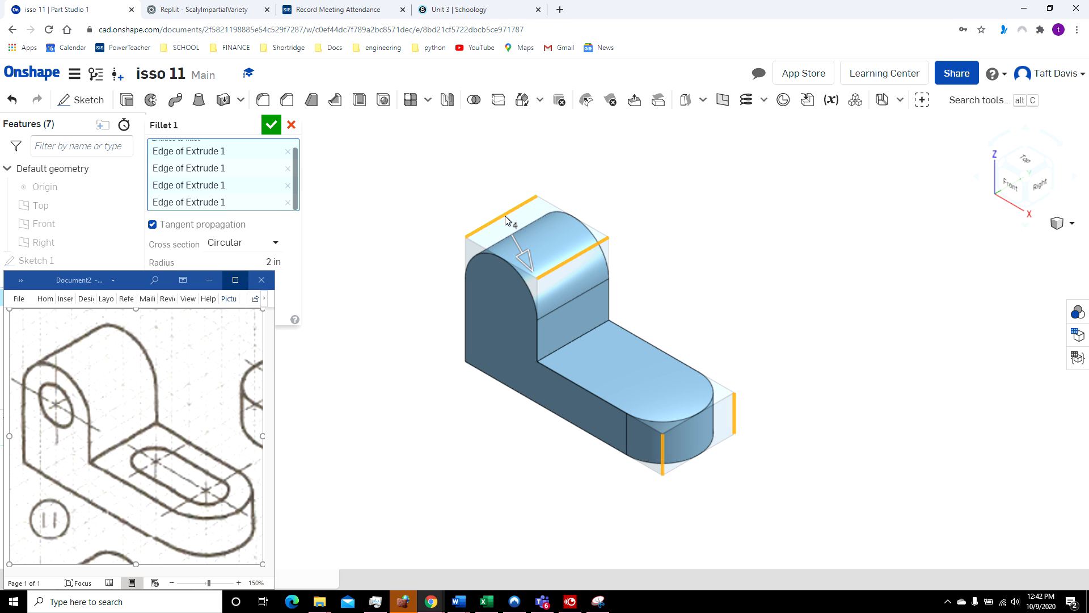
left_click(271, 125)
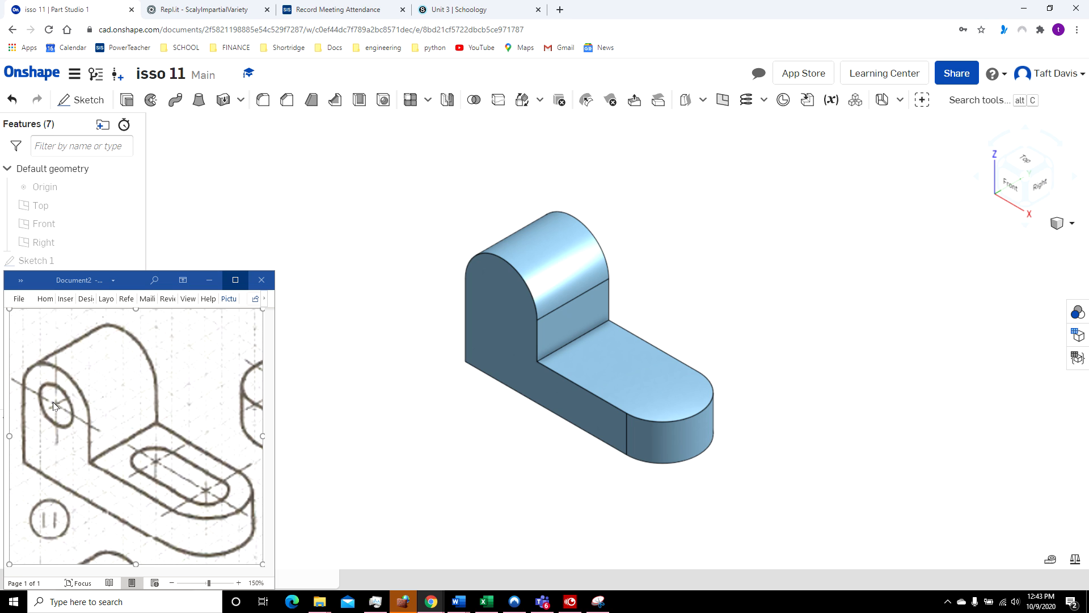
- Sketch a 2 in diameter circle on the bracket's front face, concentric with the upright block's rounded top
left_click(510, 342)
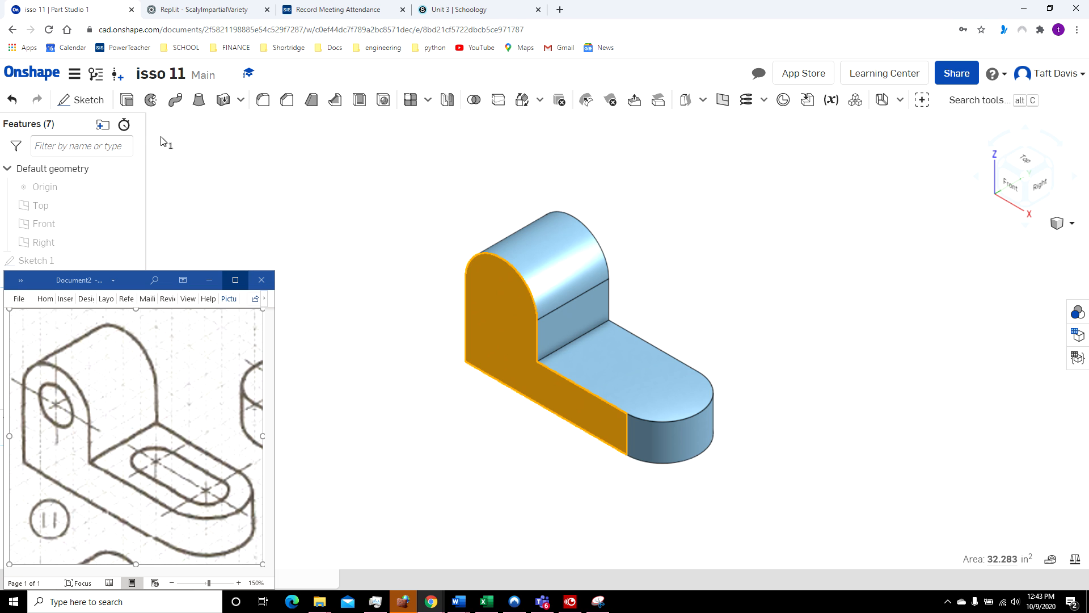
left_click(96, 105)
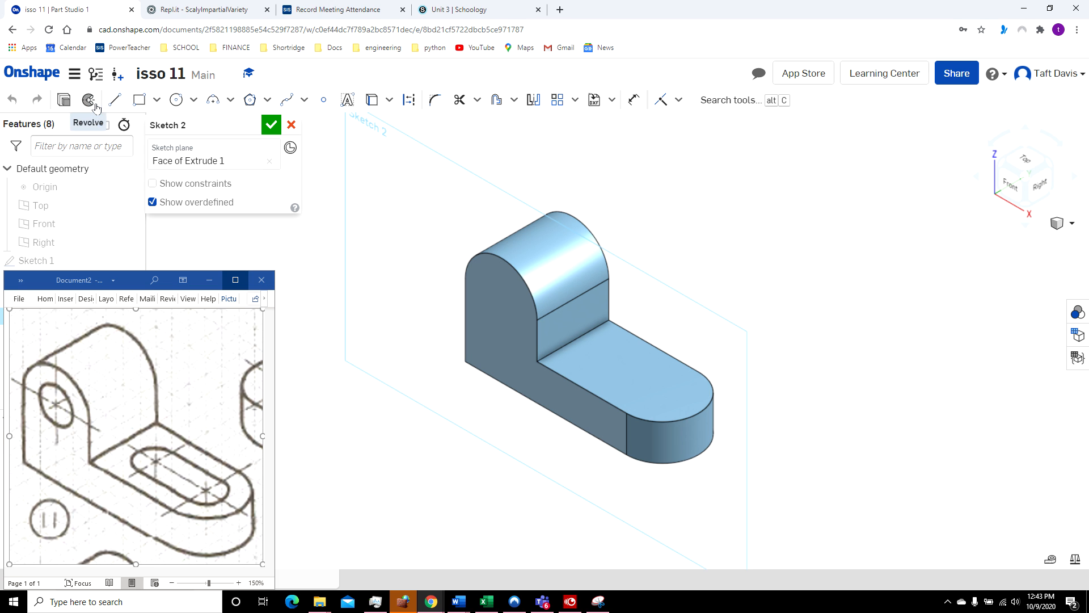
left_click(1014, 191)
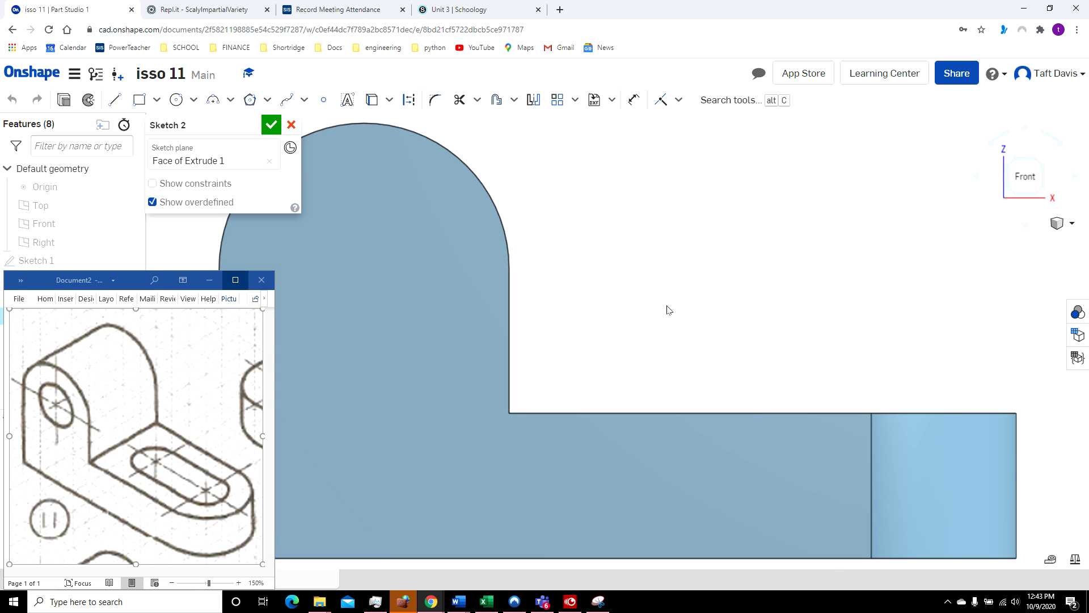
mouse_move(625, 316)
middle_mouse_down()
mouse_move(773, 326)
mouse_move(803, 350)
middle_mouse_up()
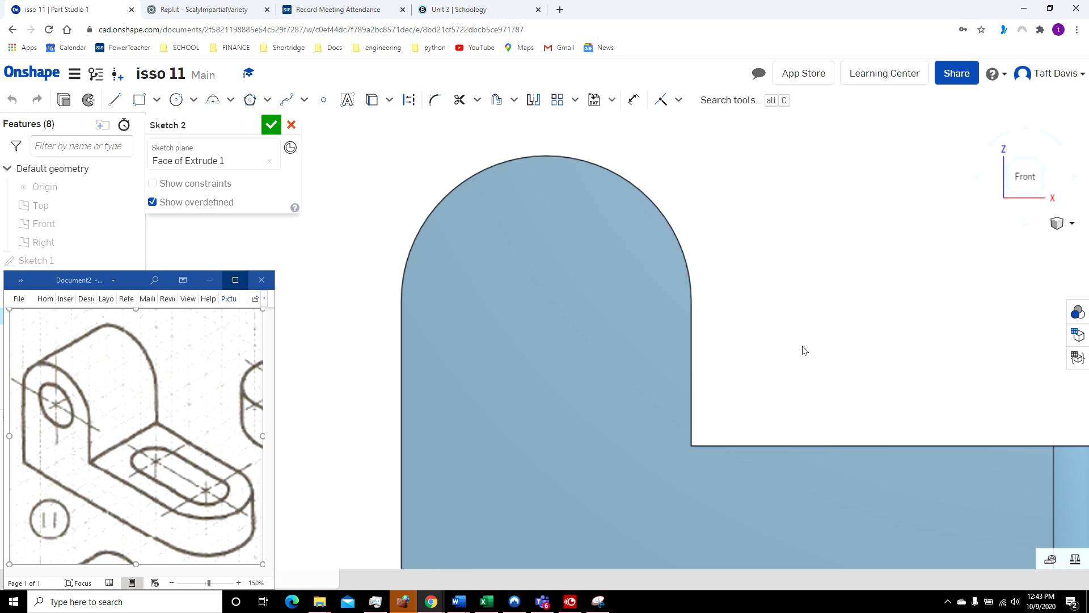
left_click(176, 101)
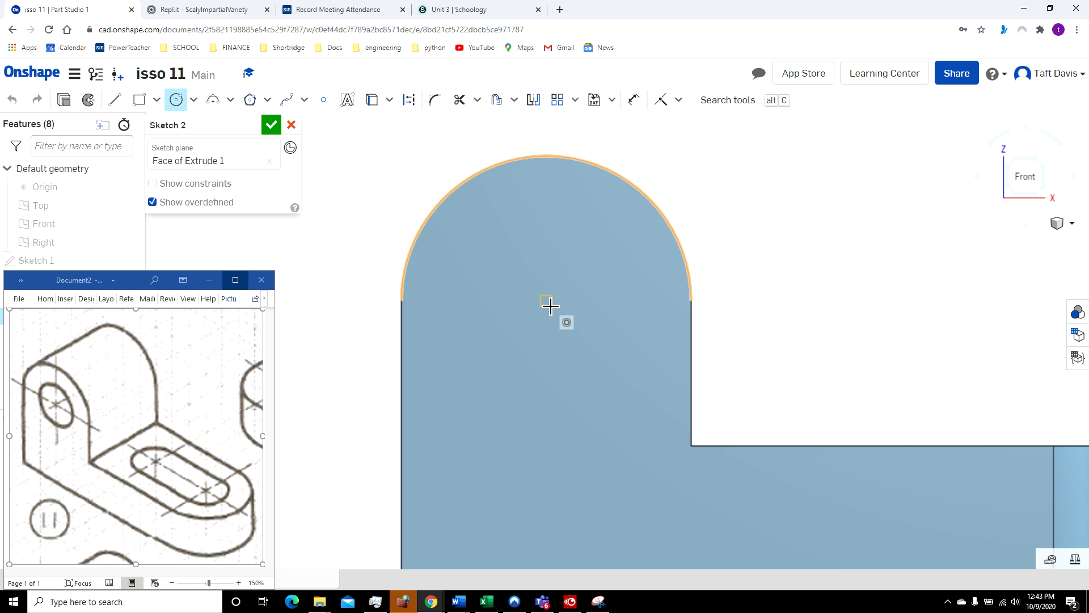
left_click(548, 304)
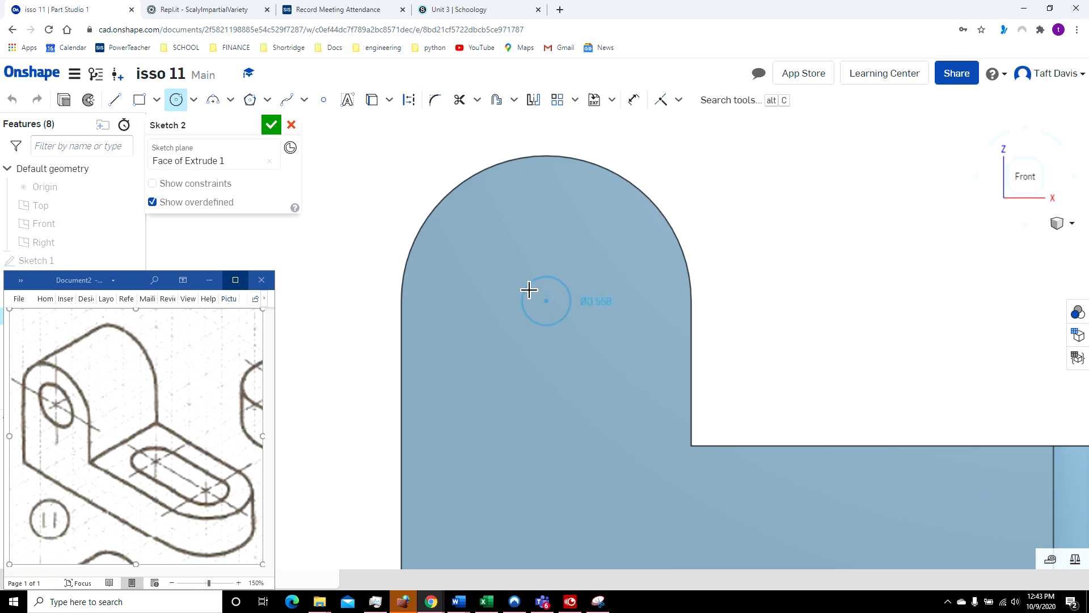
left_click(507, 272)
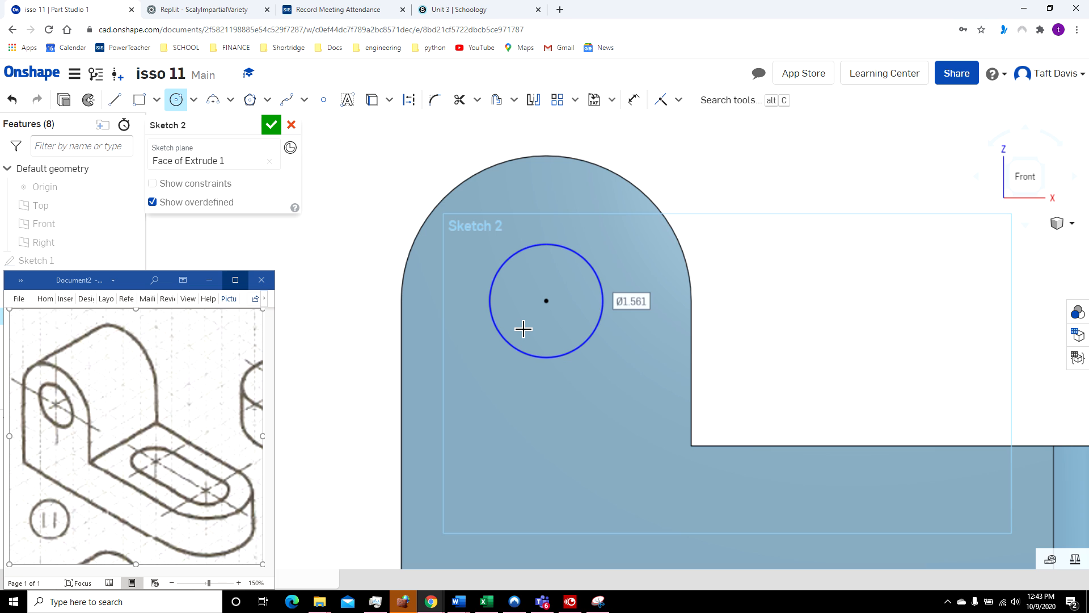
type("2")
key("Return")
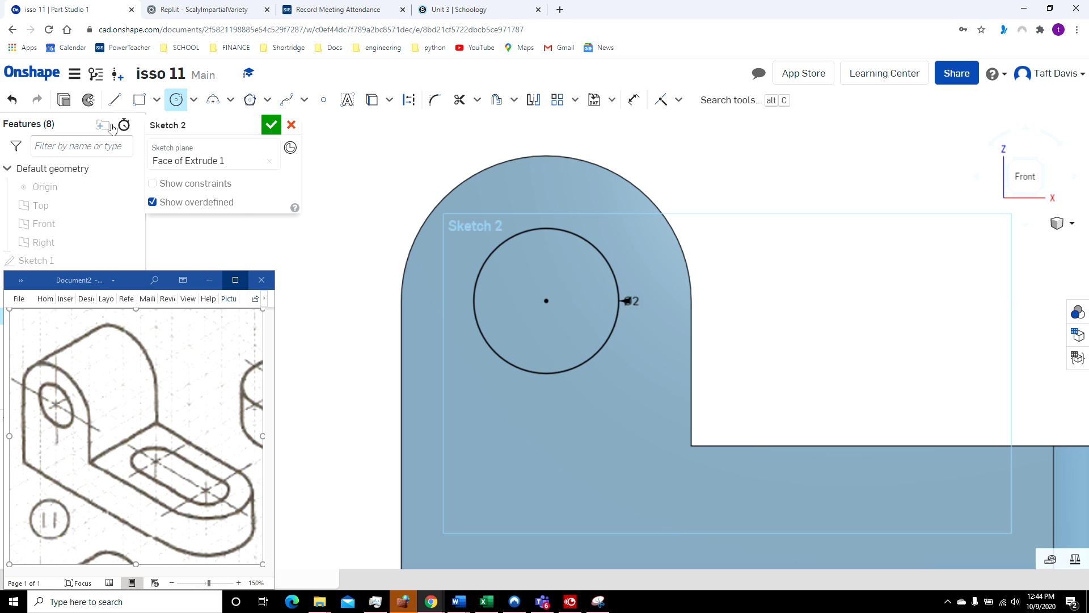
- Extrude the circle as a removal to a blind depth of 4 in through the upright block
left_click(65, 102)
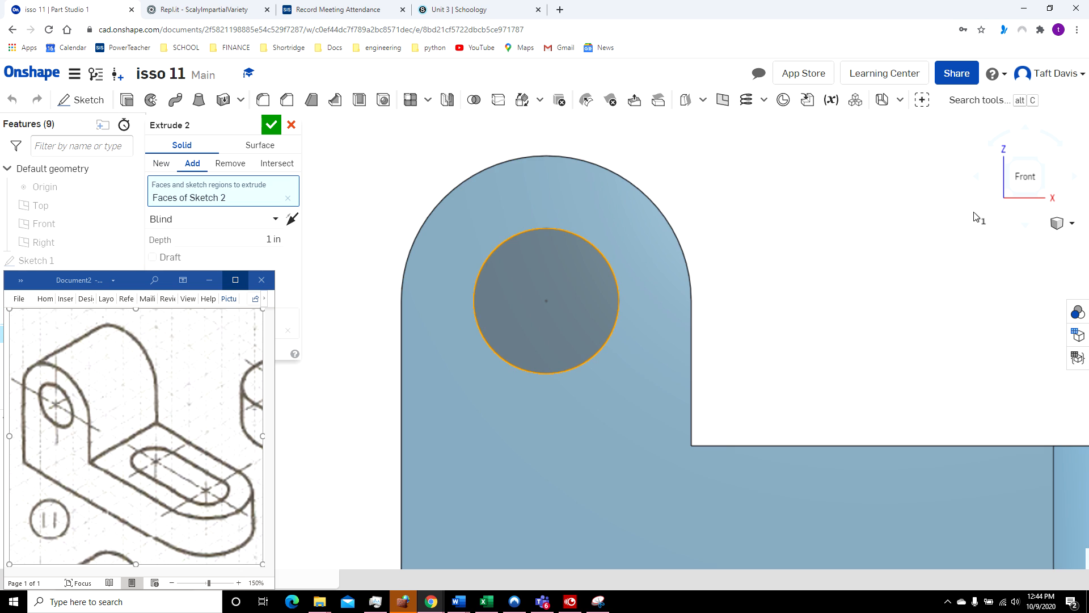
left_click(1069, 227)
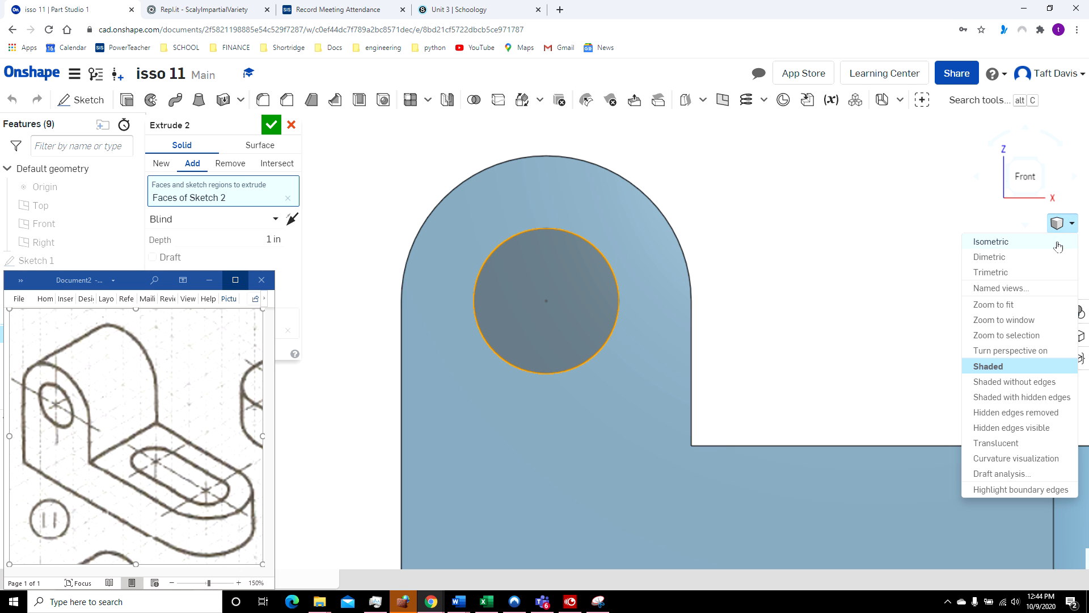
left_click(988, 241)
left_click_drag(444, 298, 611, 180)
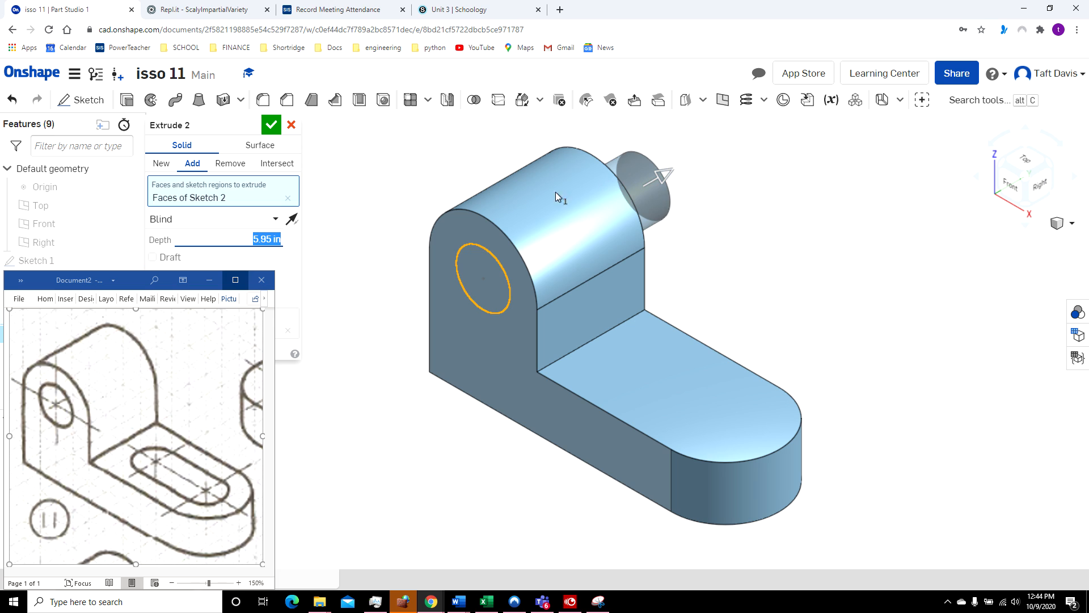
left_click(238, 165)
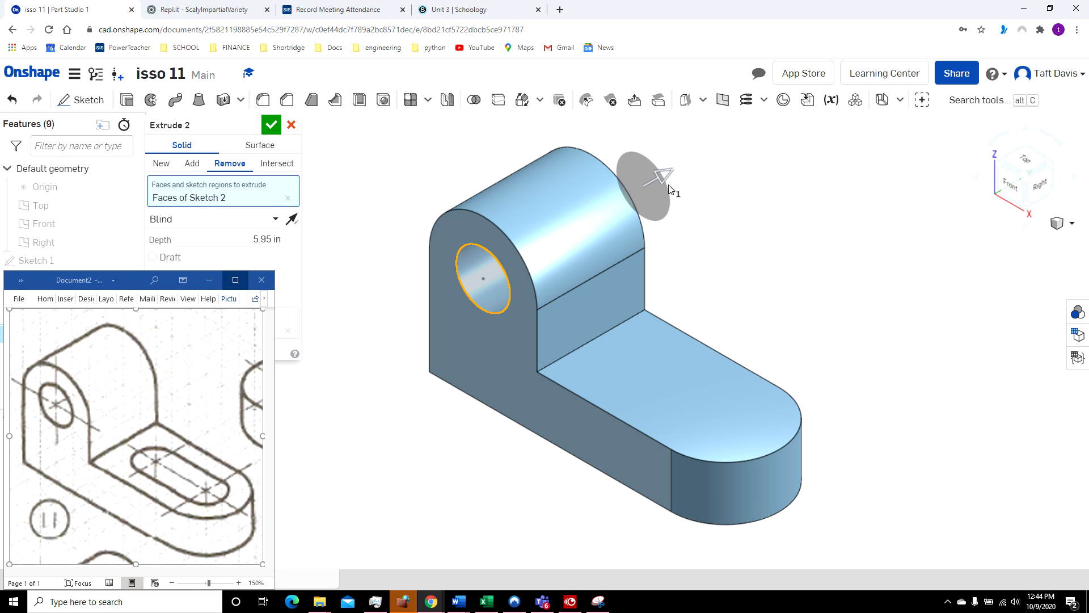
left_click(270, 239)
type("4")
key("Return")
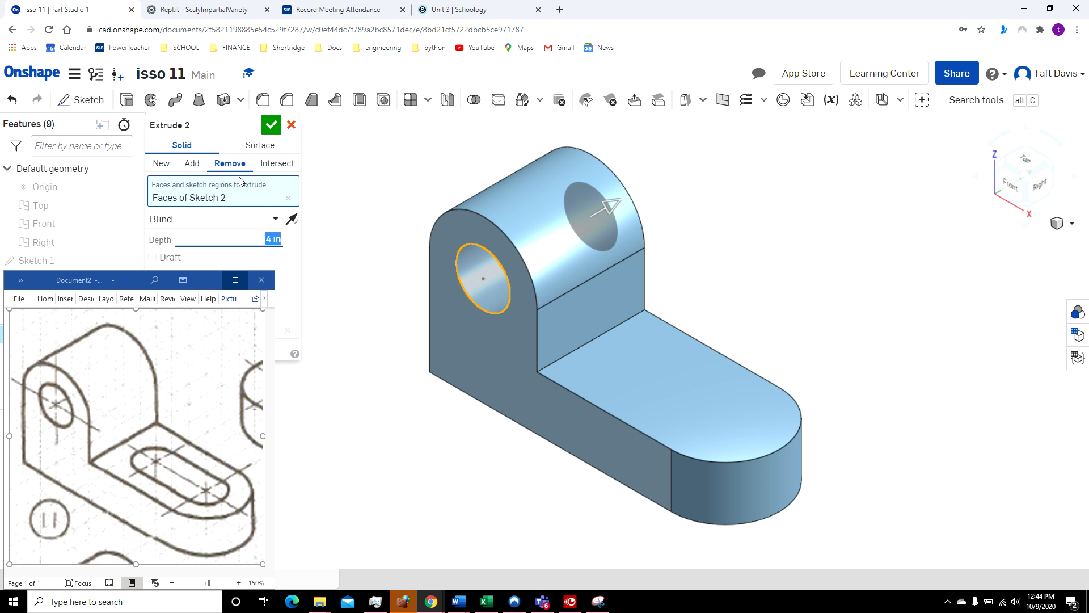
left_click(271, 126)
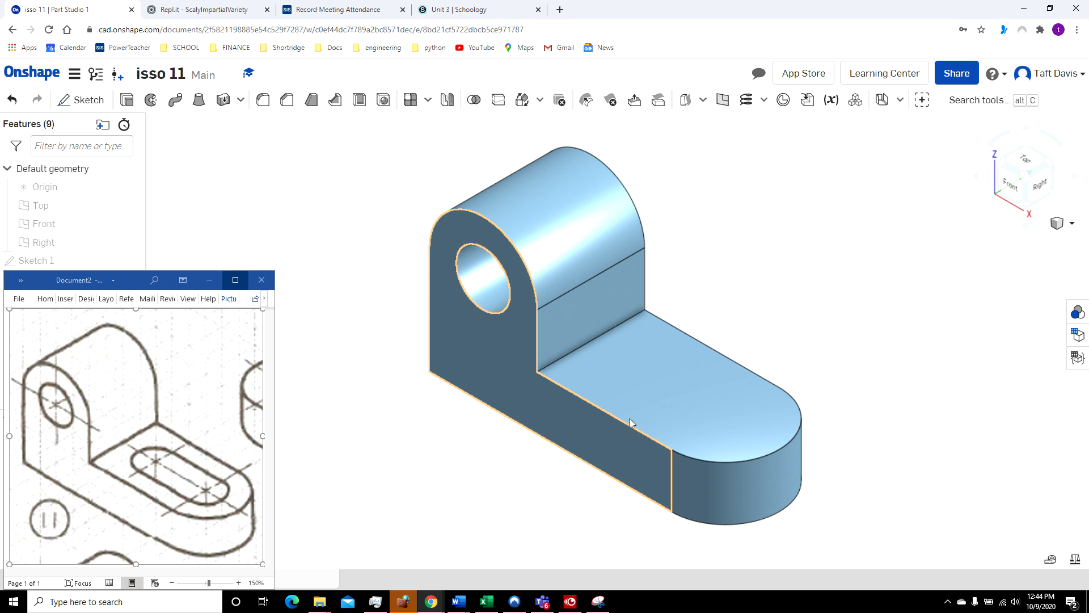
- Sketch a rectangle 5 in long and 2 in wide on the base's top face
left_click(676, 383)
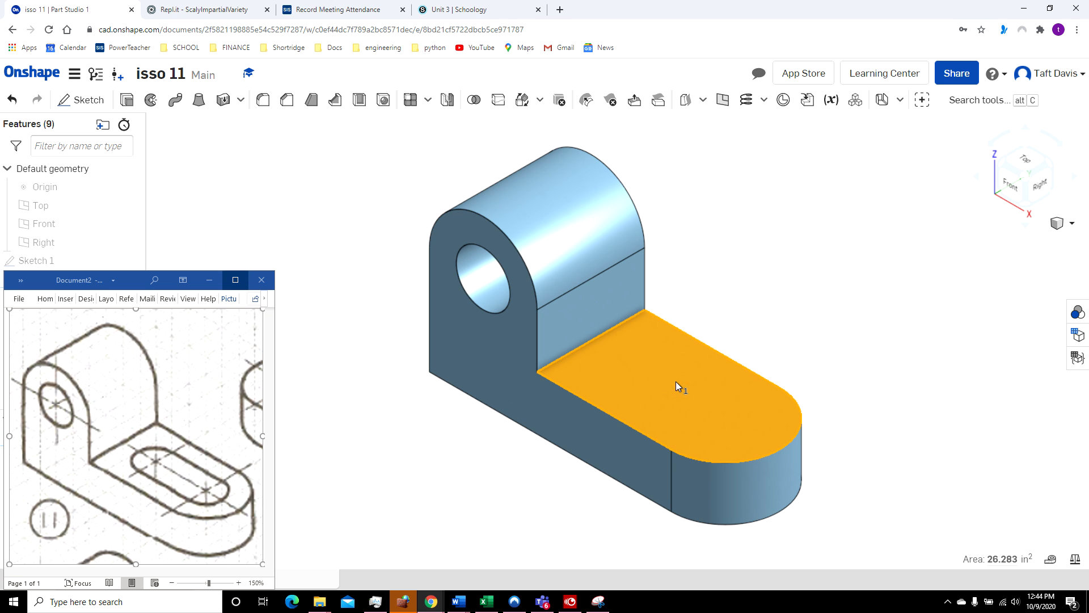
left_click(86, 101)
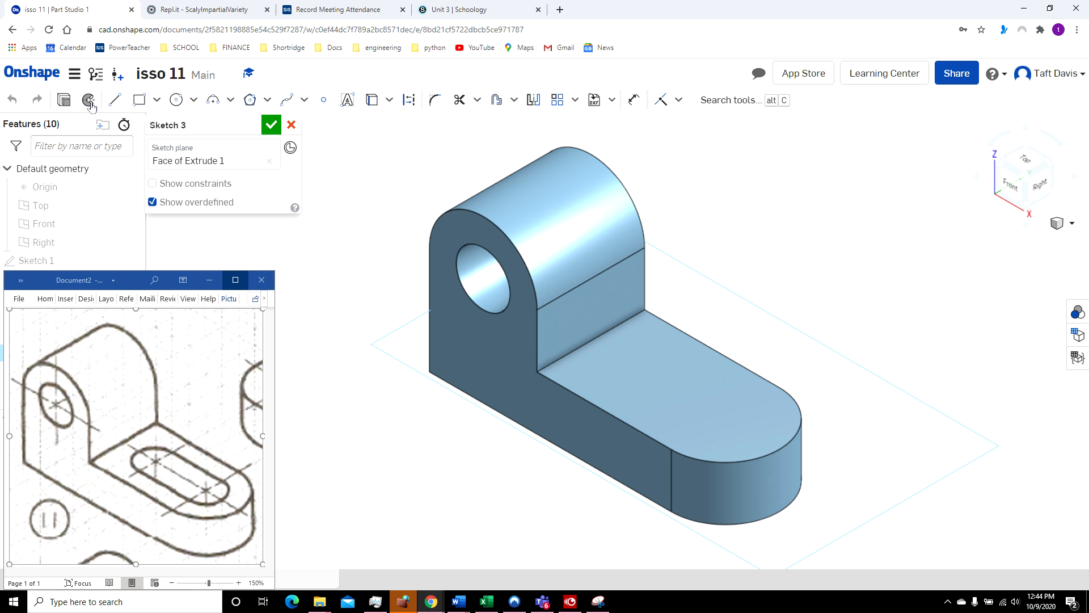
left_click(1030, 161)
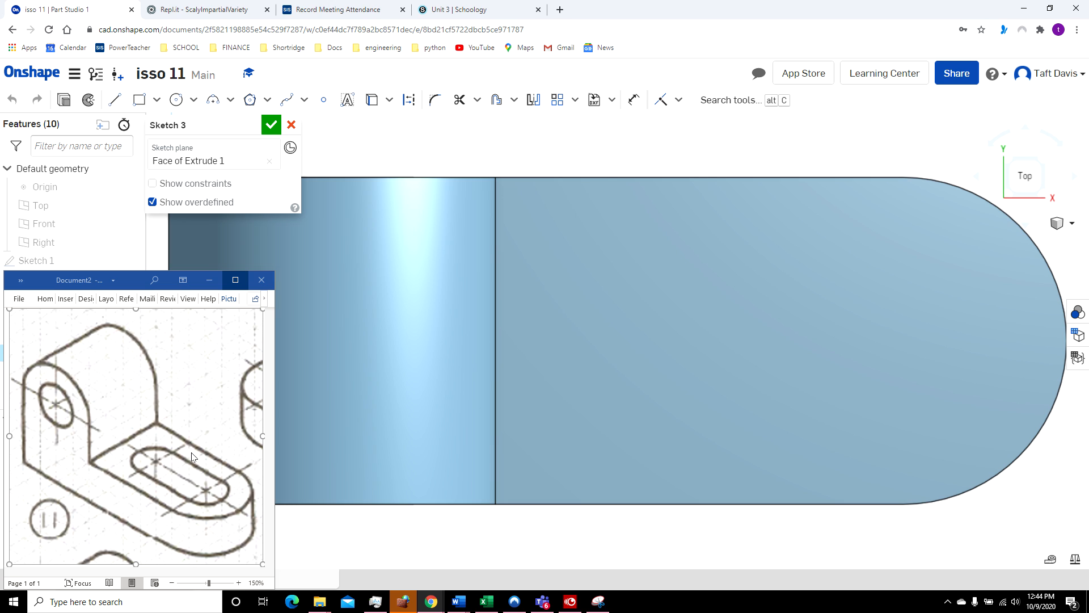
left_click(139, 101)
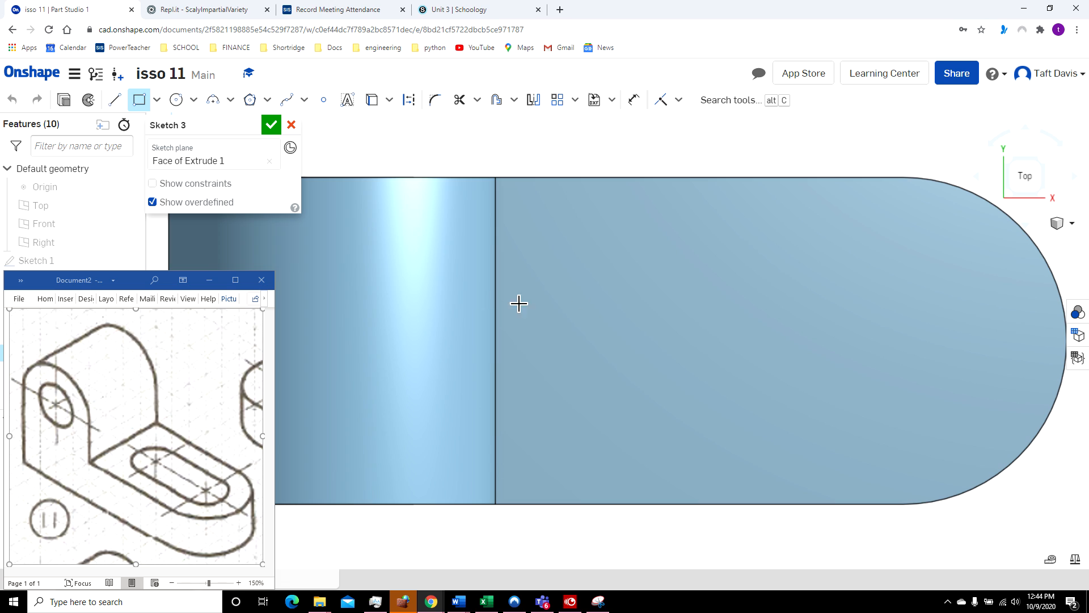
left_click(579, 245)
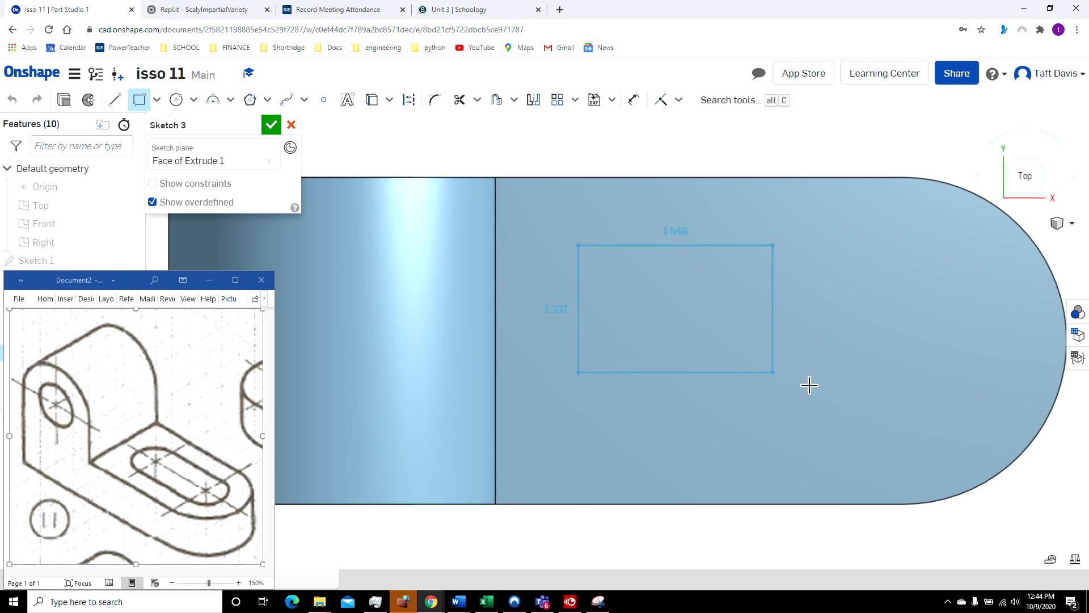
left_click(939, 423)
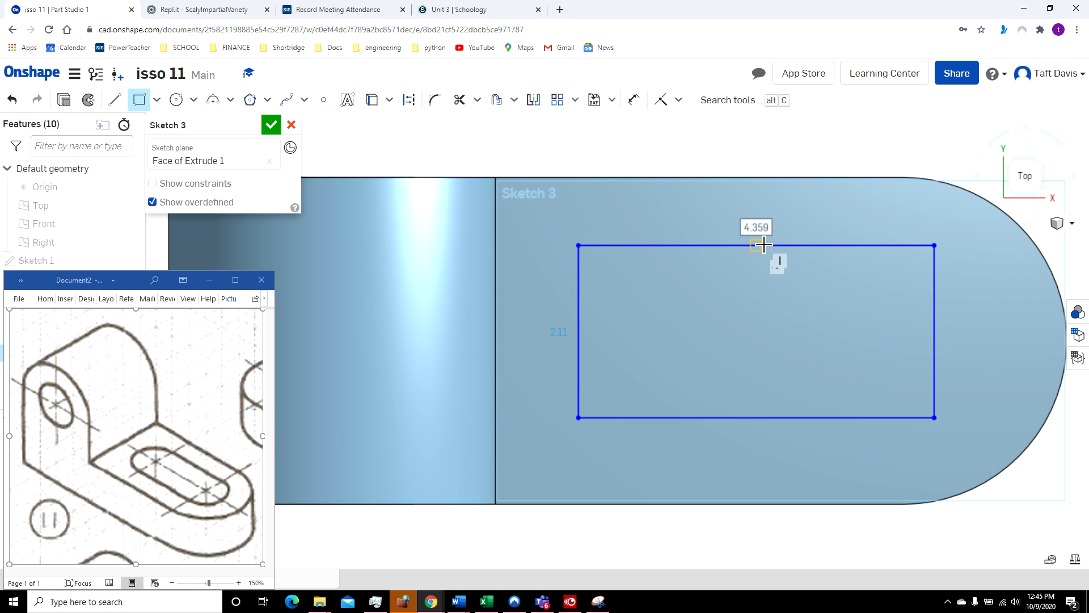
type("5")
key("Return")
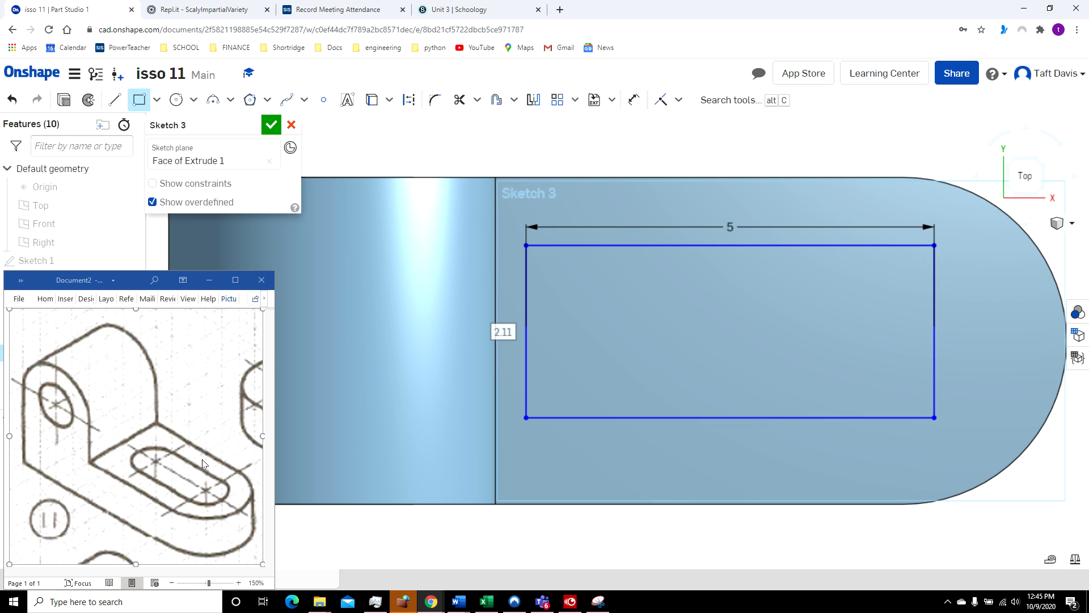
type("2")
key("Return")
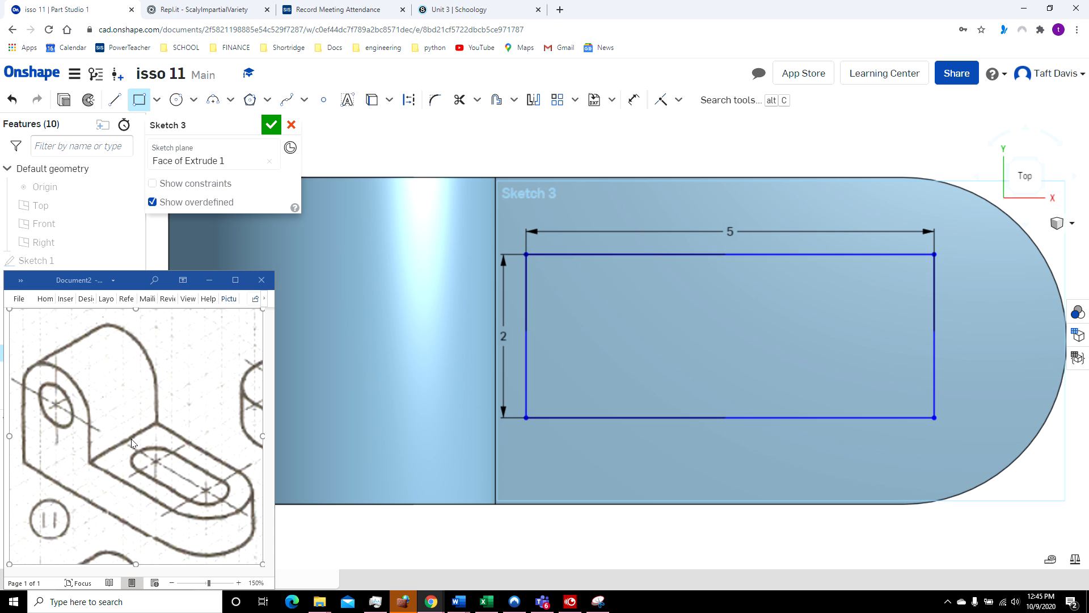
- Dimension the rectangle's near short side 1 in from the upright block's face
left_click(637, 104)
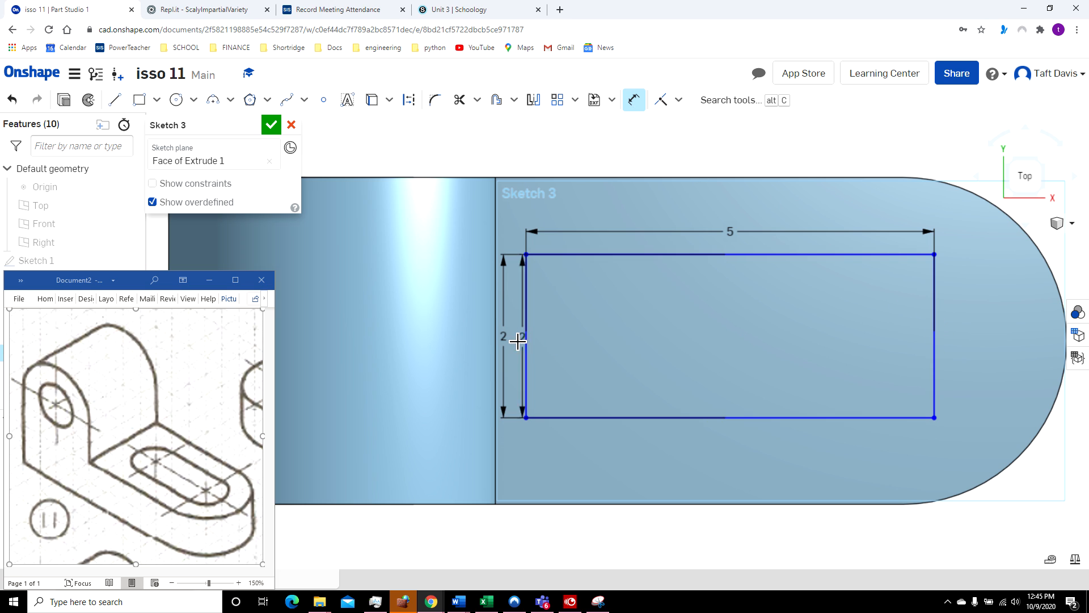
left_click(497, 339)
left_click(526, 418)
left_click(513, 457)
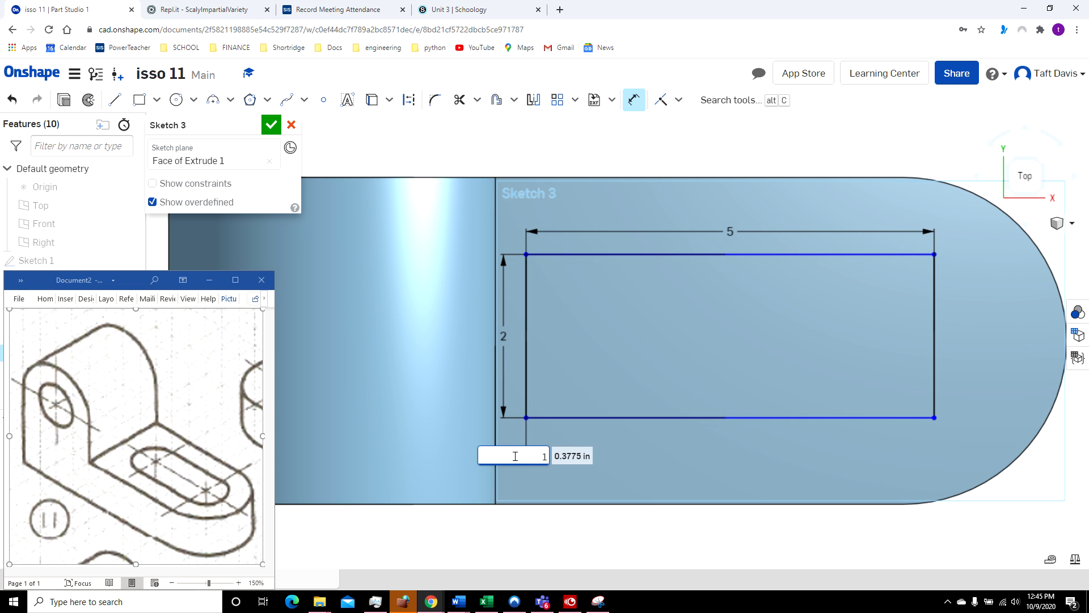
key("Return")
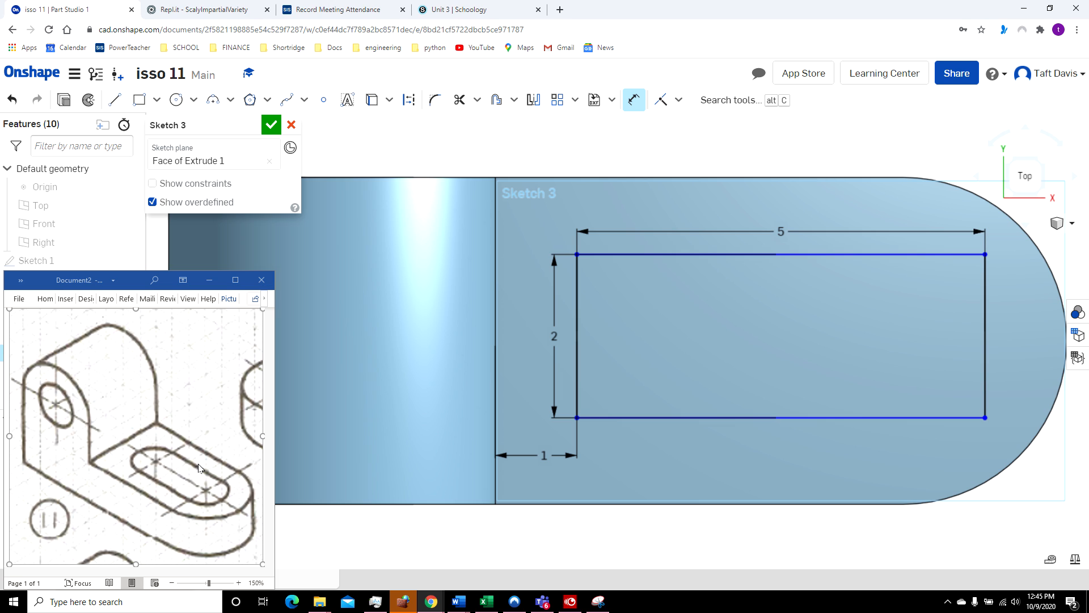
- Dimension the rectangle's lower long side 1 in from the base's front edge
left_click(726, 424)
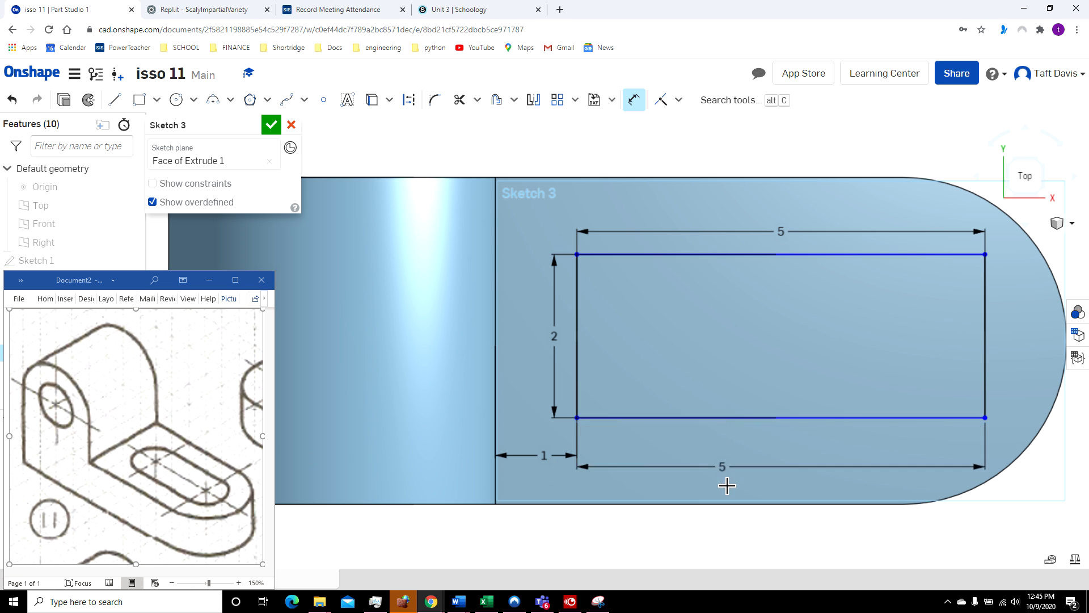
left_click(727, 508)
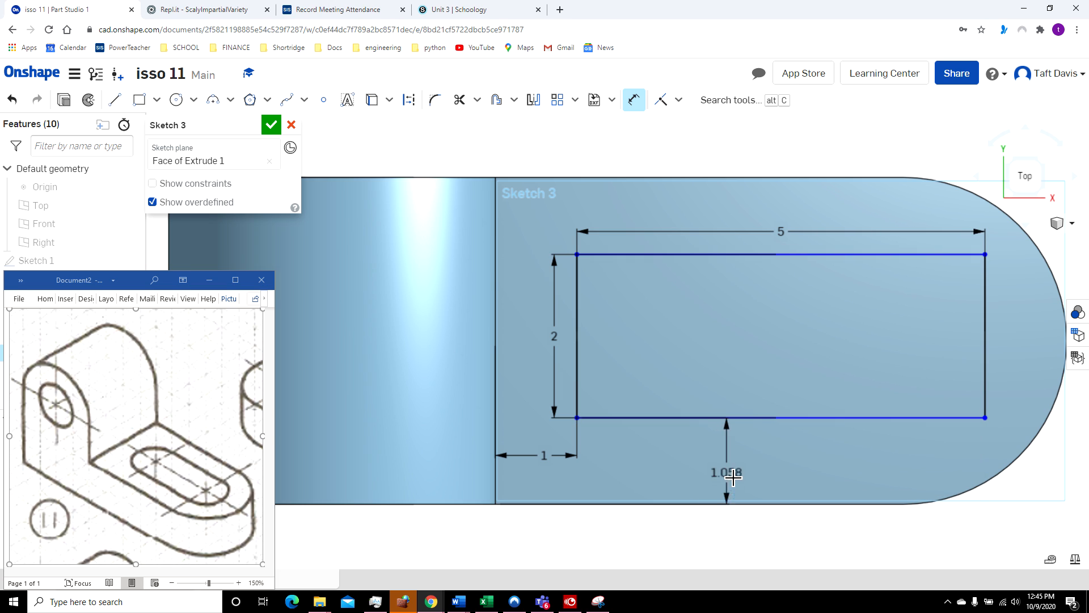
left_click(752, 470)
type("1")
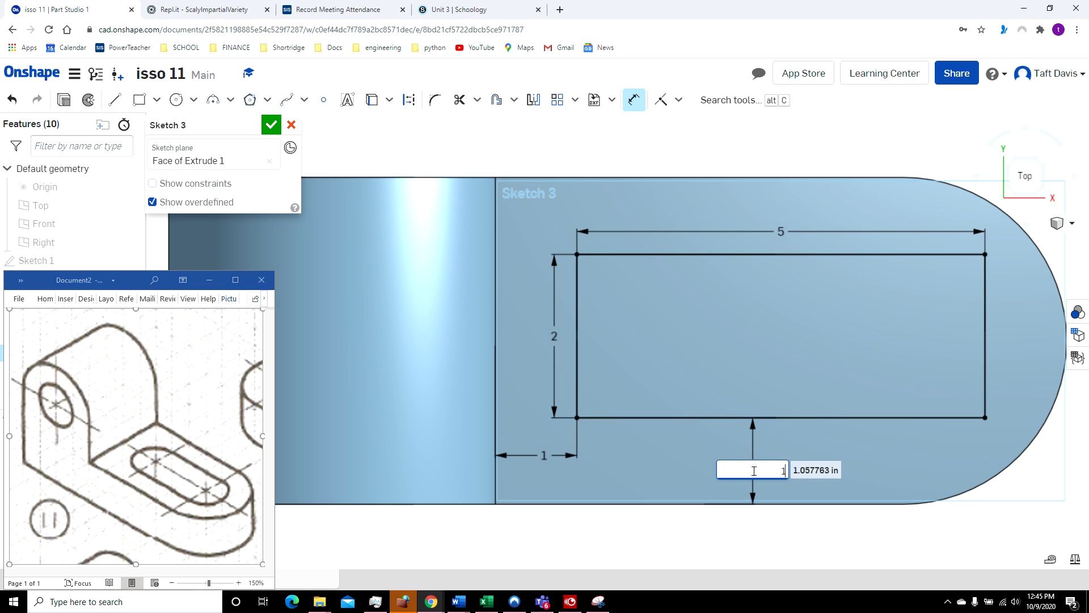
key("Return")
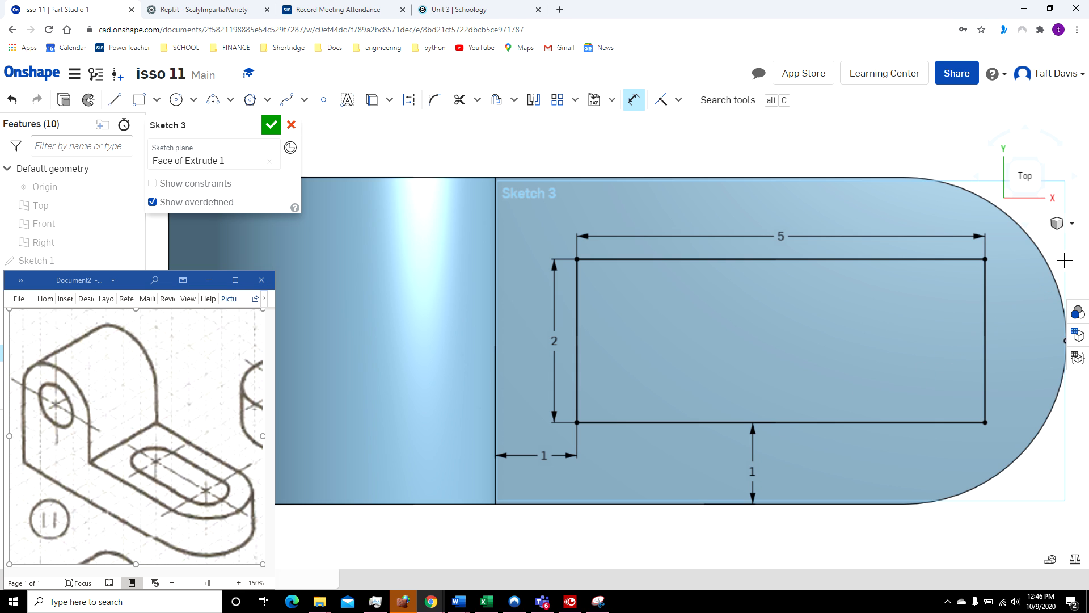
- Extrude the rectangle as a removal to a blind depth of 2 in through the base
left_click(1070, 227)
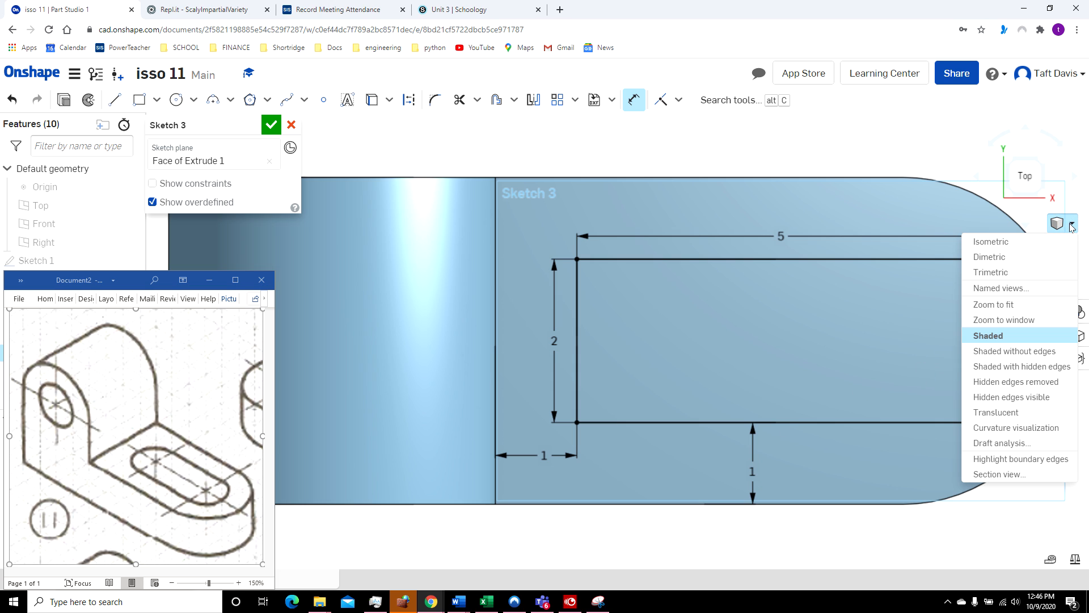
left_click(1059, 243)
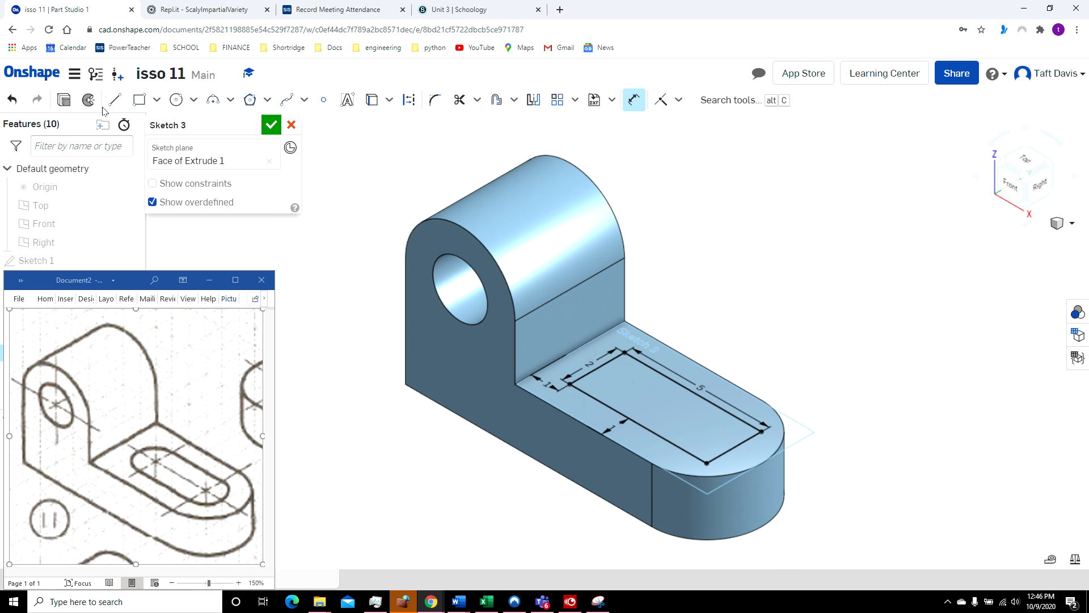
key("shift+e")
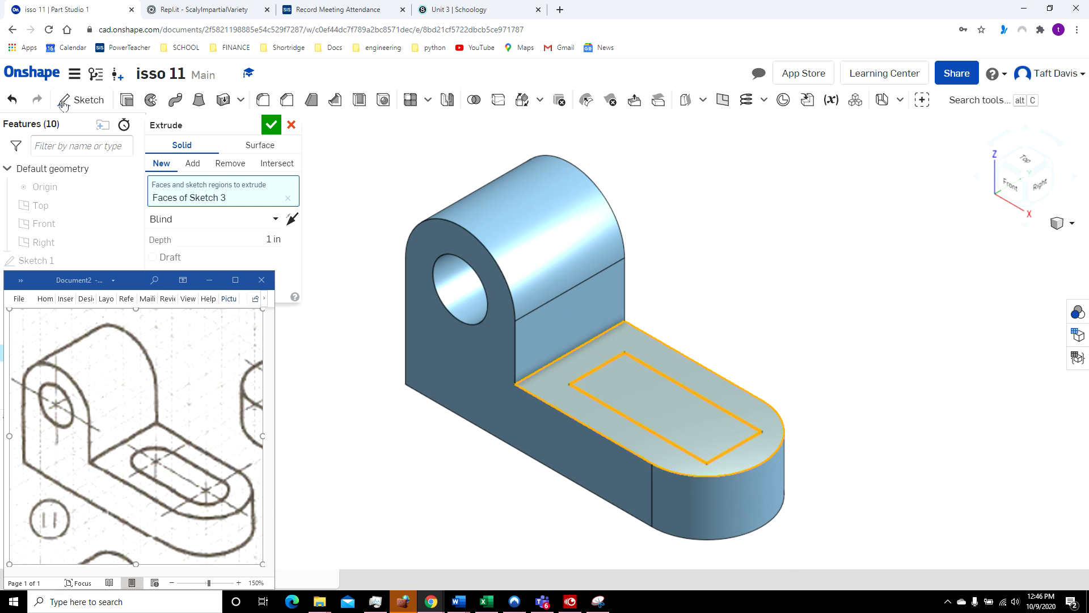
left_click(224, 165)
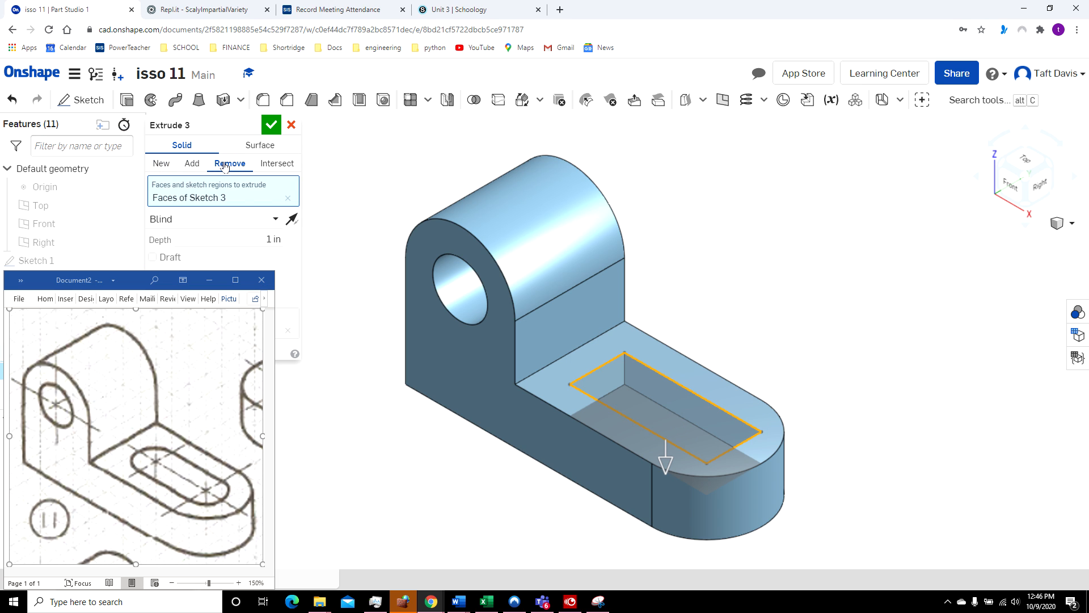
left_click(272, 239)
type("2")
key("Return")
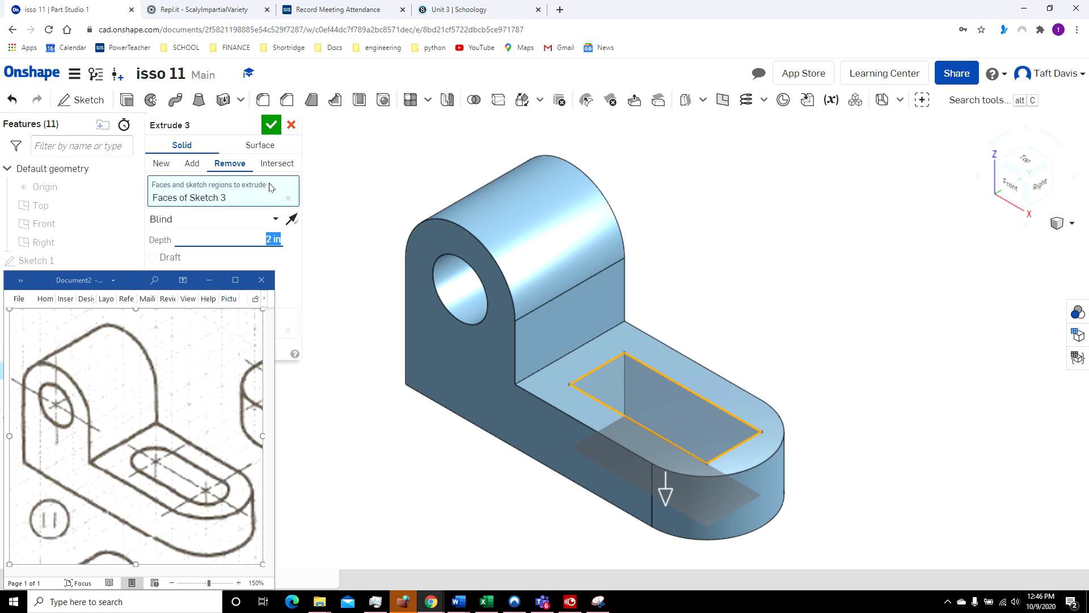
left_click(271, 124)
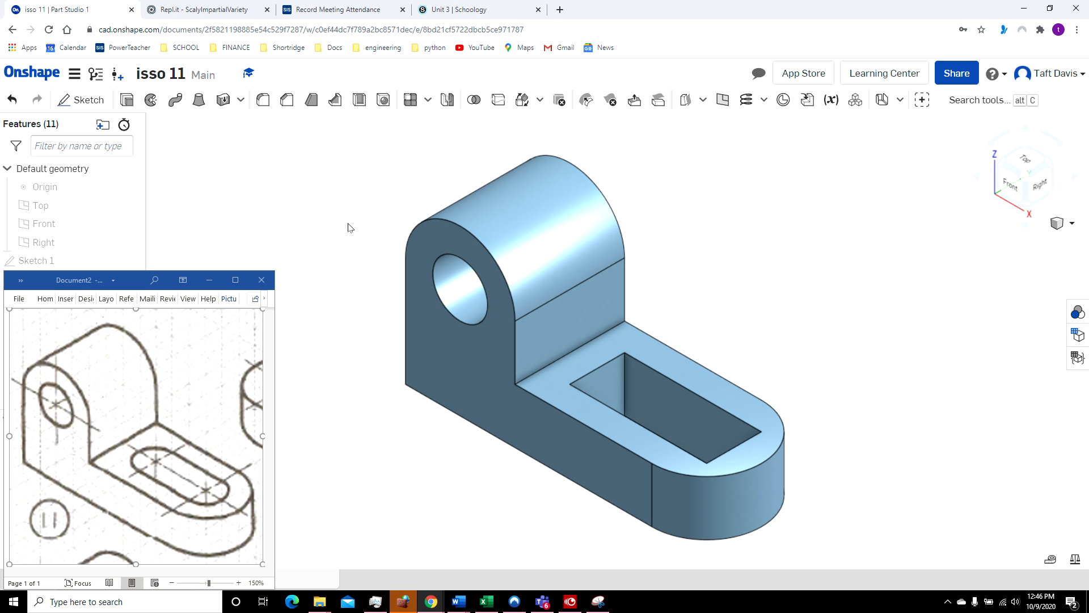
- Start a 1 in radius fillet on the rectangular opening's two vertical corner edges nearest the upright block
left_click(264, 106)
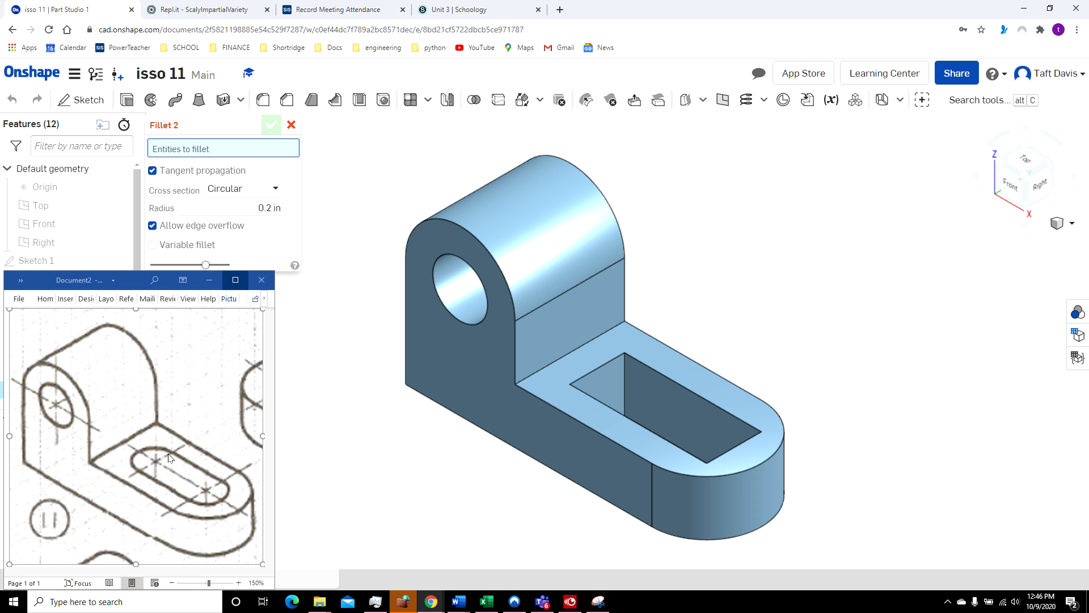
left_click(262, 209)
type("1")
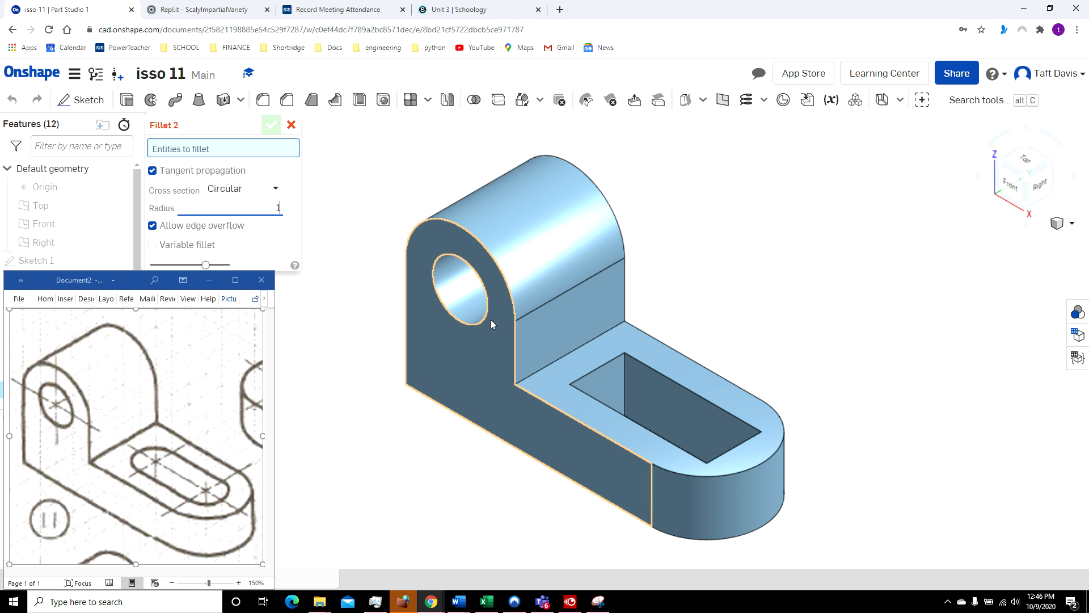
left_click(624, 378)
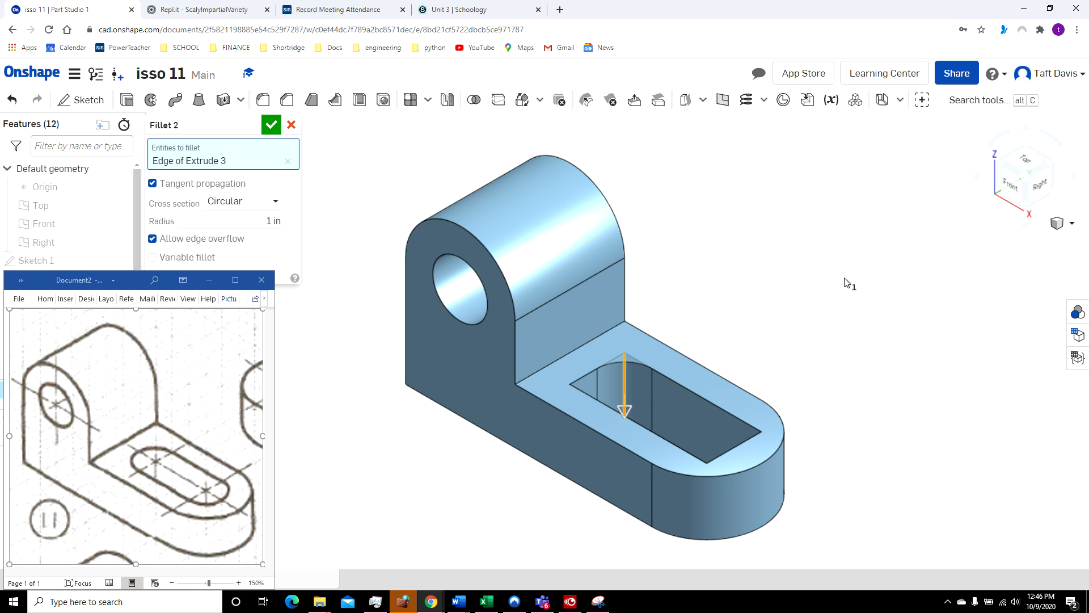
left_click(979, 178)
left_click(979, 178)
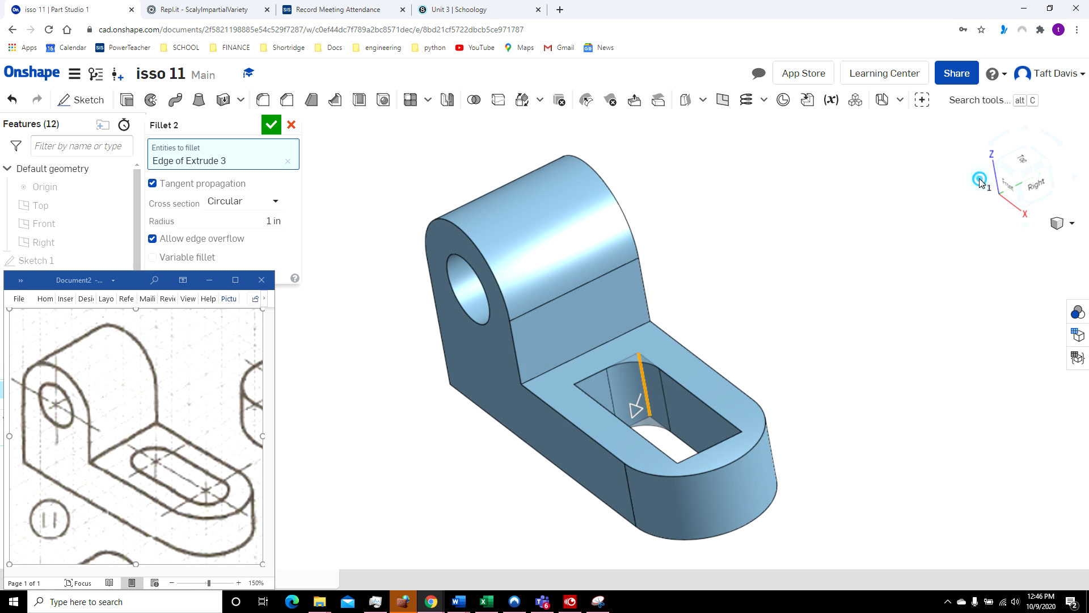
left_click(979, 178)
left_click(980, 178)
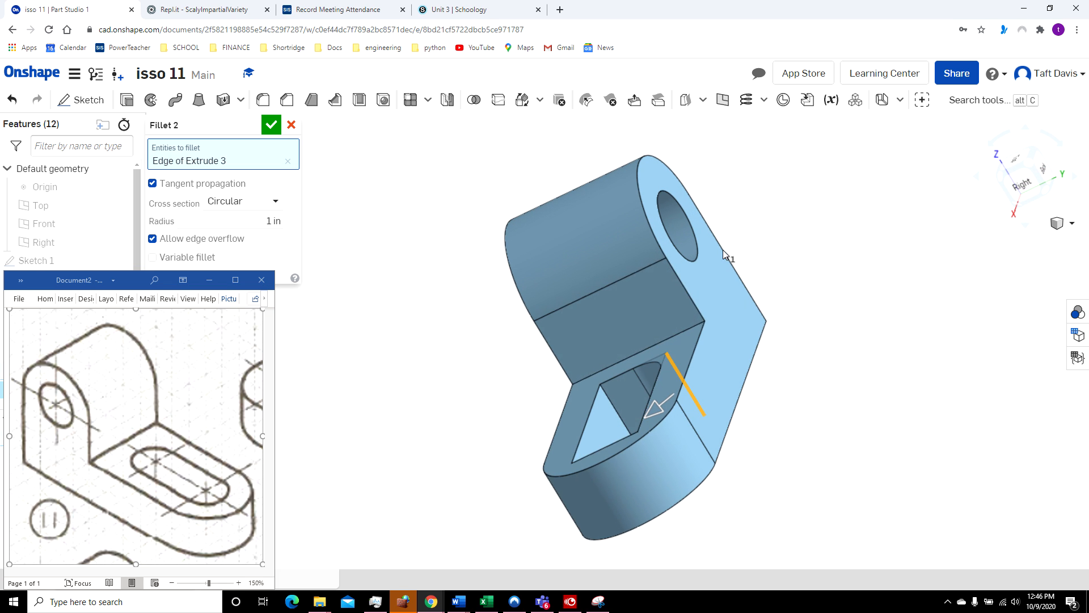
left_click(621, 417)
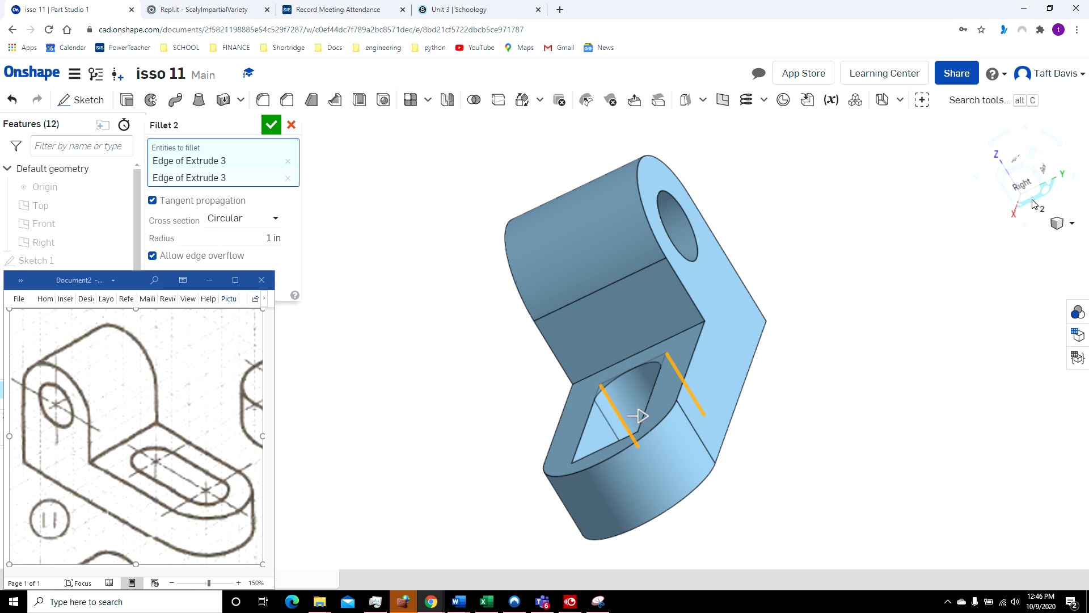
- Add the opening's two vertical corner edges at the base's rounded end to the fillet, and complete it in isometric view
left_click(1075, 180)
left_click(1075, 180)
left_click(1076, 180)
left_click(1075, 181)
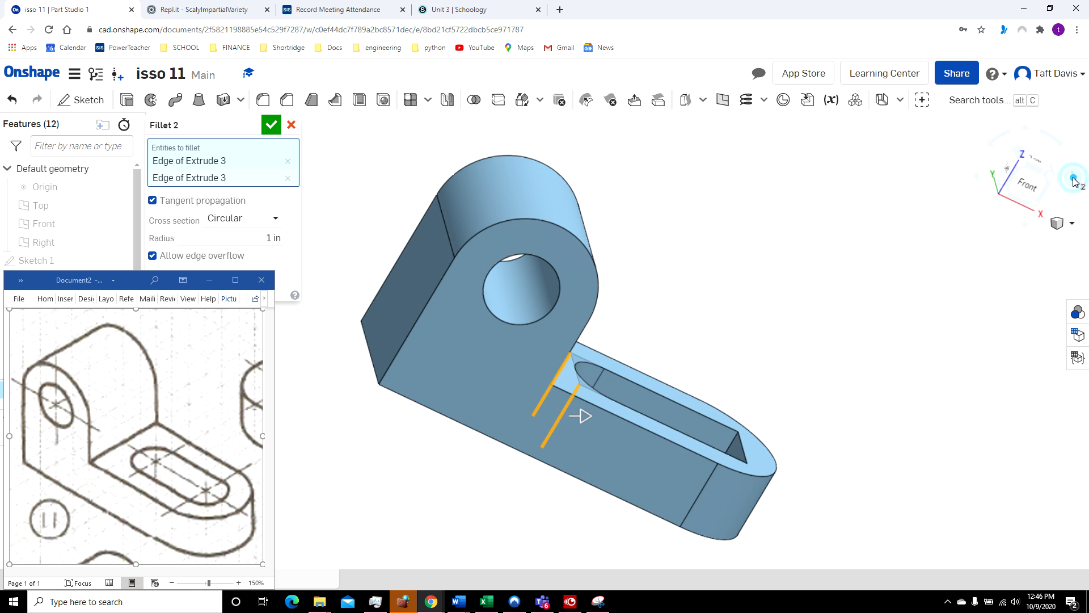
left_click(730, 443)
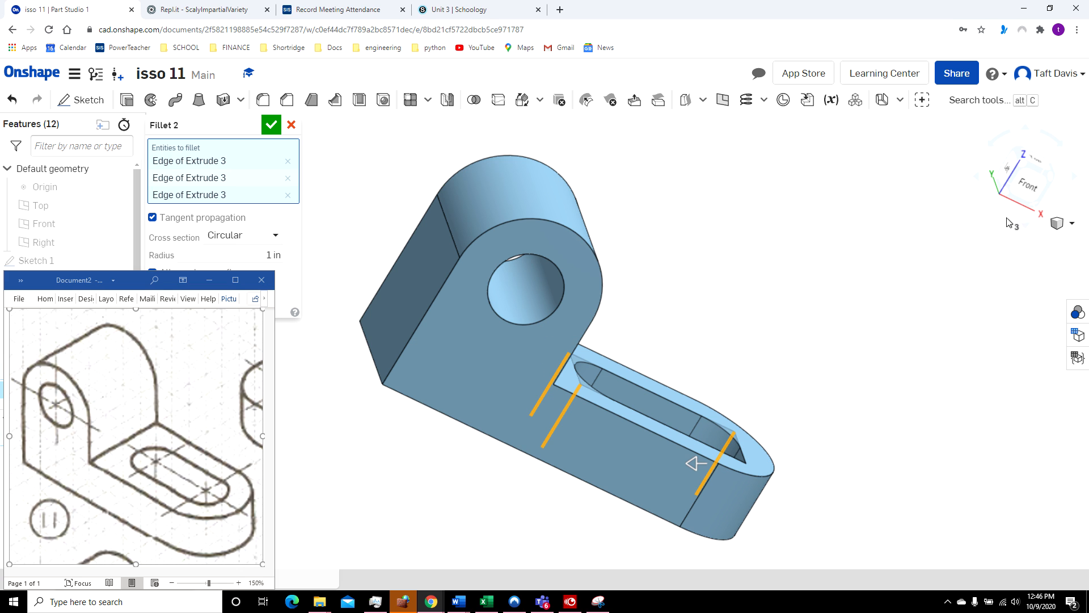
left_click(1025, 226)
left_click(1025, 226)
left_click(1026, 226)
left_click(1026, 226)
left_click(1026, 226)
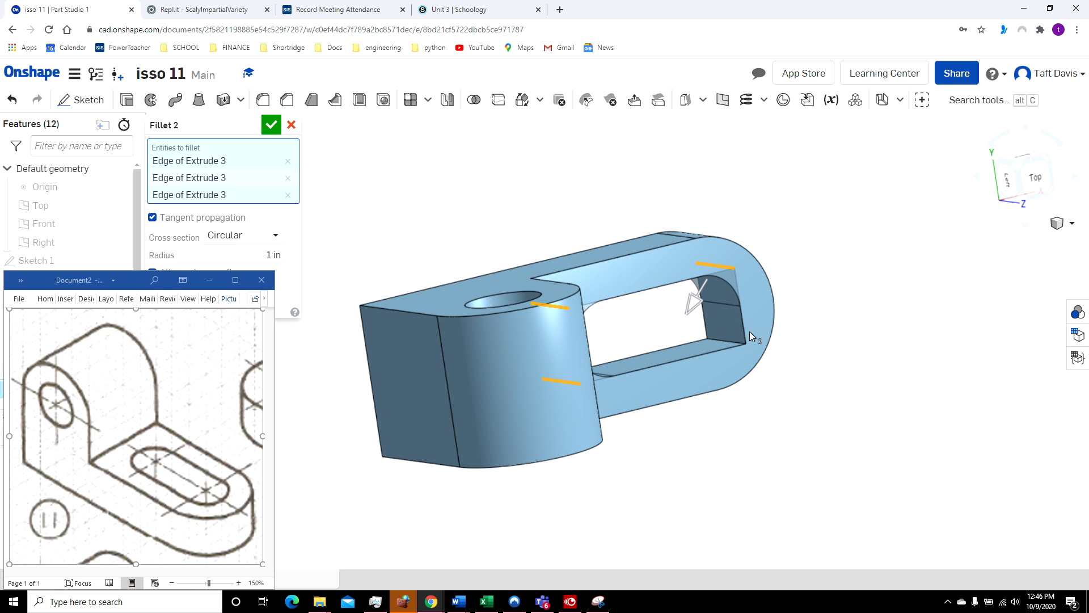
left_click(721, 337)
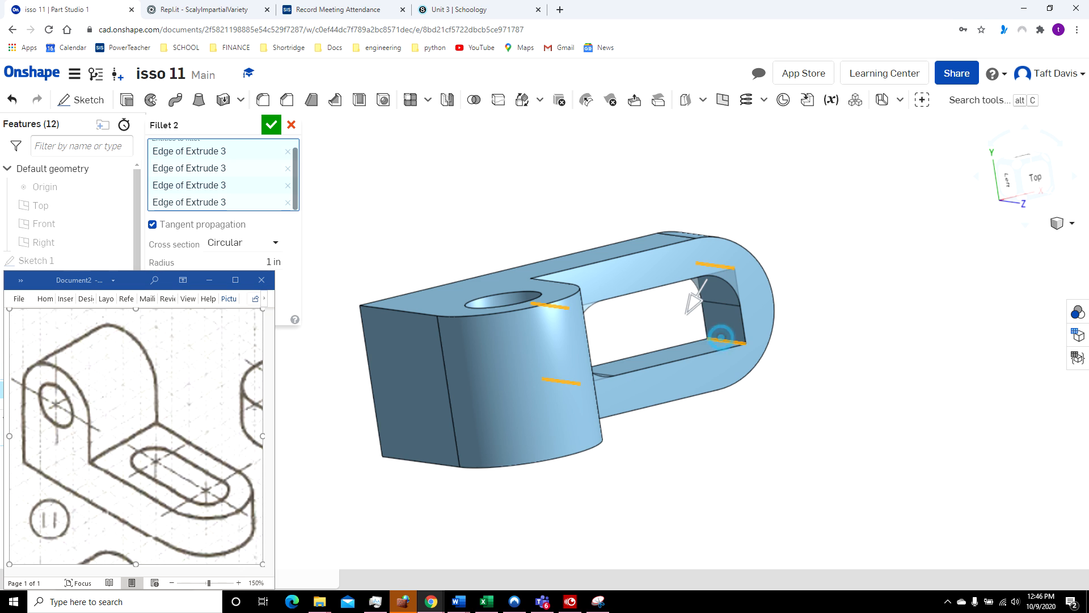
left_click(1072, 223)
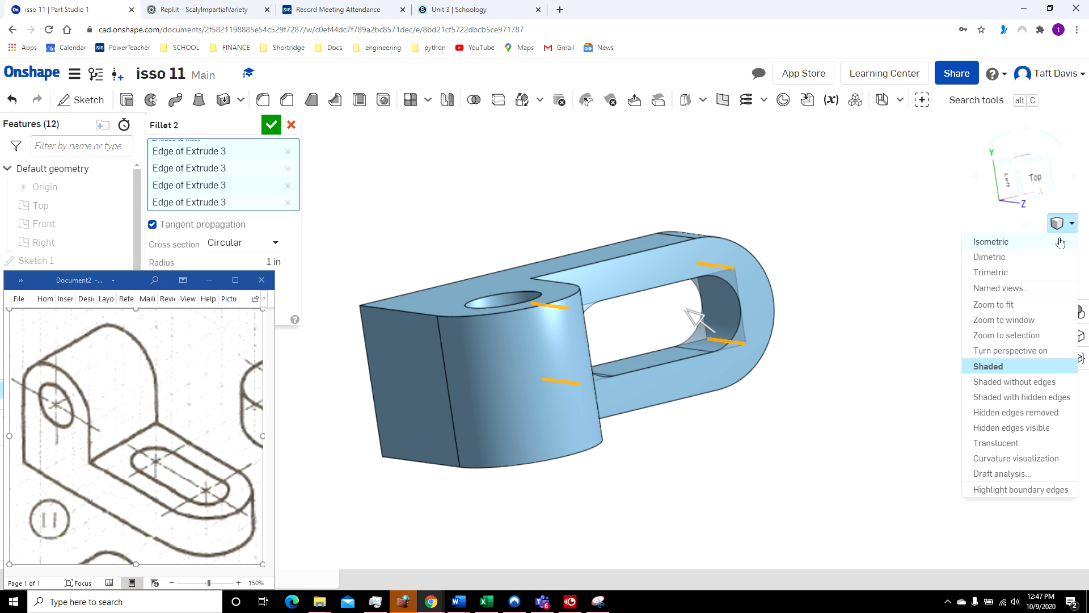
left_click(1061, 241)
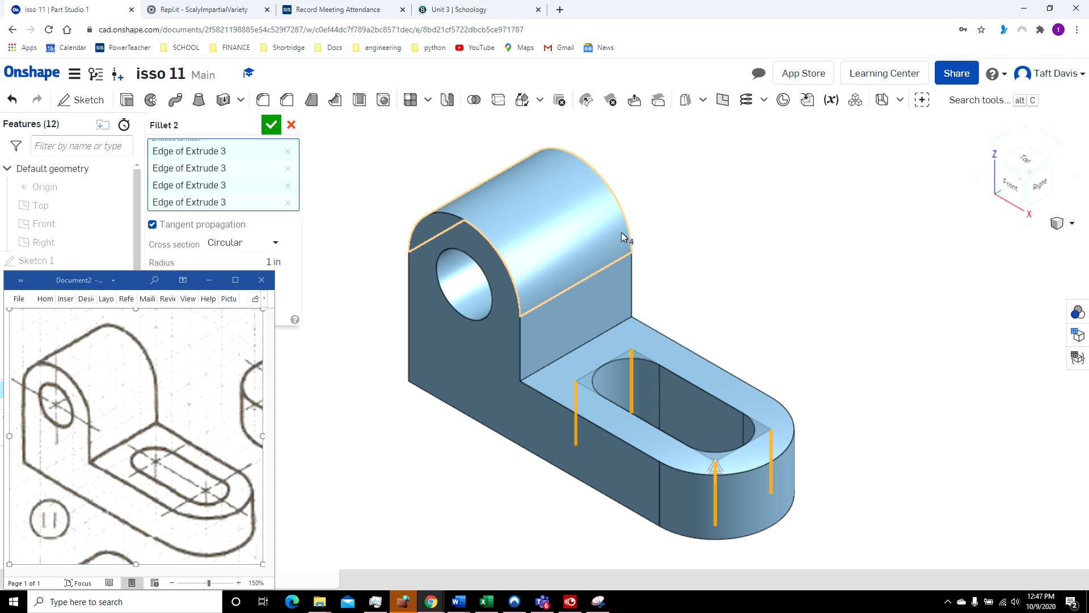
left_click(272, 125)
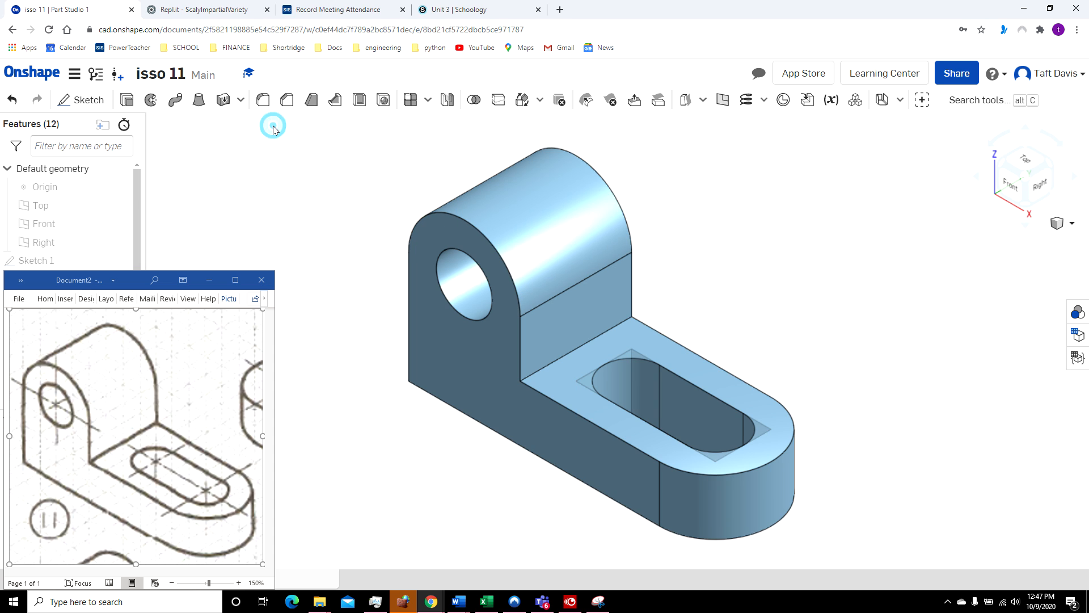